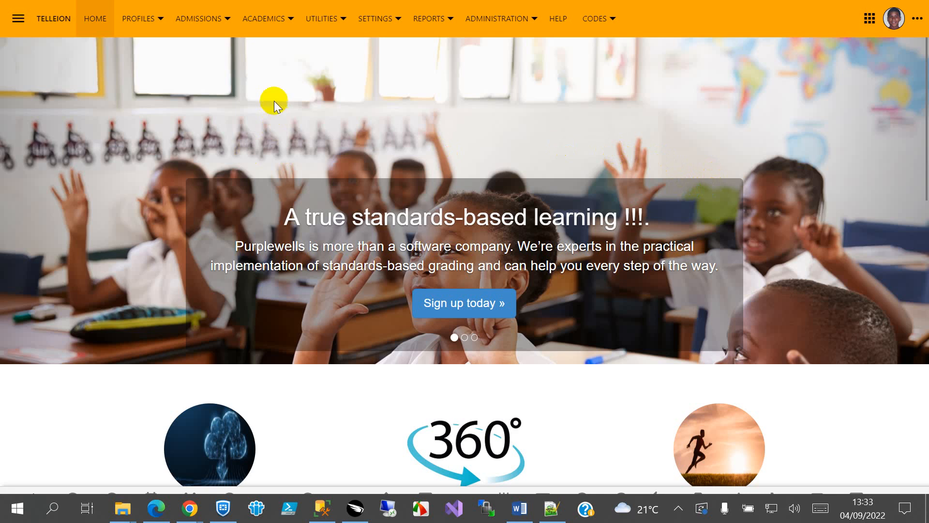
Open the academic attendance events list and set Promote Actions to No.
{"action": "left_click", "coordinate": [265, 18]}
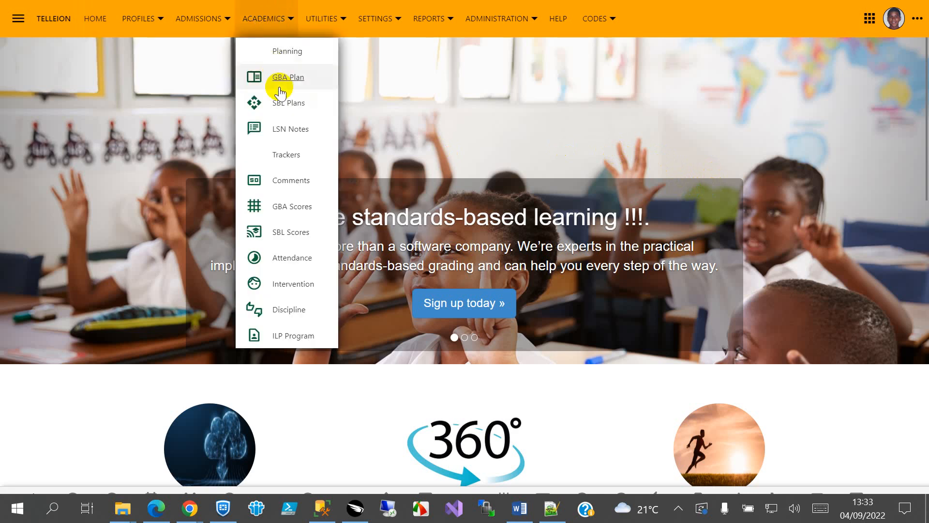
{"action": "left_click", "coordinate": [293, 258]}
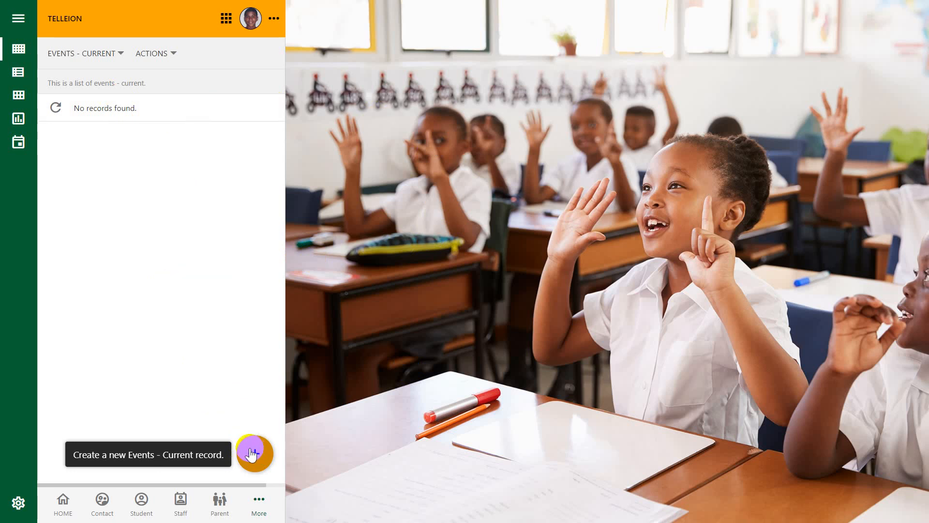
{"action": "left_click", "coordinate": [20, 503]}
{"action": "left_click", "coordinate": [83, 260]}
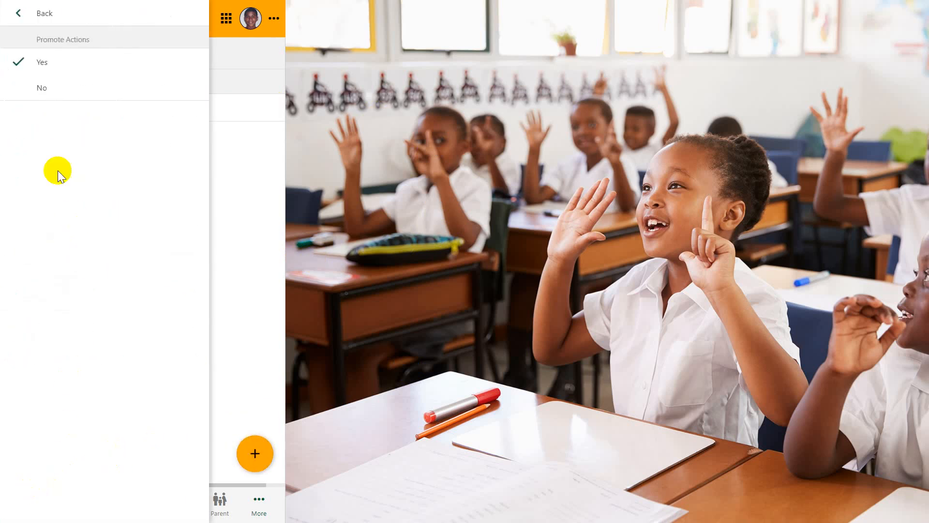
{"action": "left_click", "coordinate": [61, 88]}
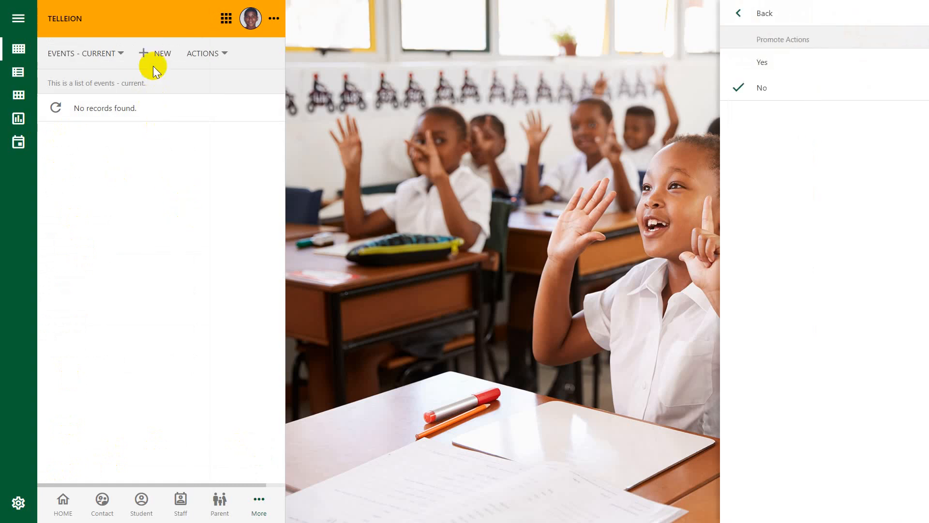
{"action": "left_click", "coordinate": [162, 205]}
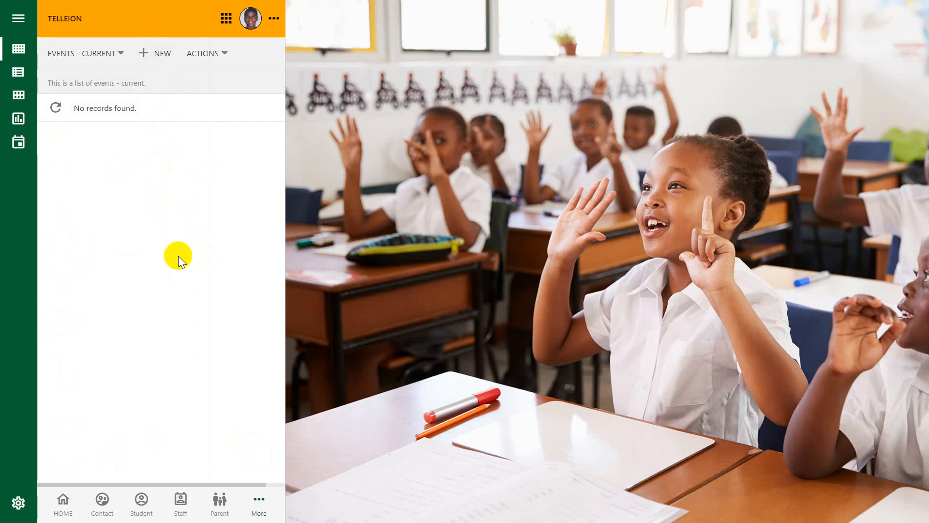
Create and save an Absence attendance event dated 04/09/2022, with event type Daily Attendance, GL BS2 and stream A.
{"action": "left_click", "coordinate": [158, 54]}
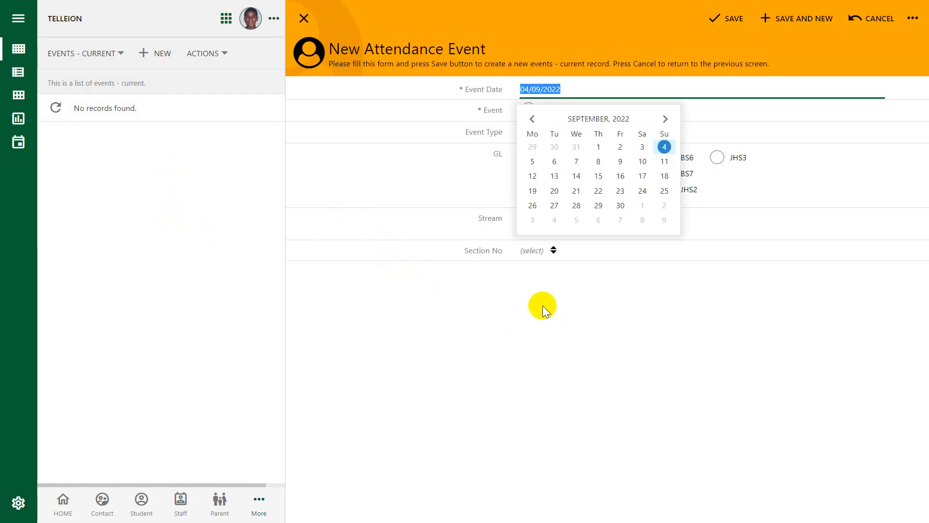
{"action": "left_click", "coordinate": [568, 91]}
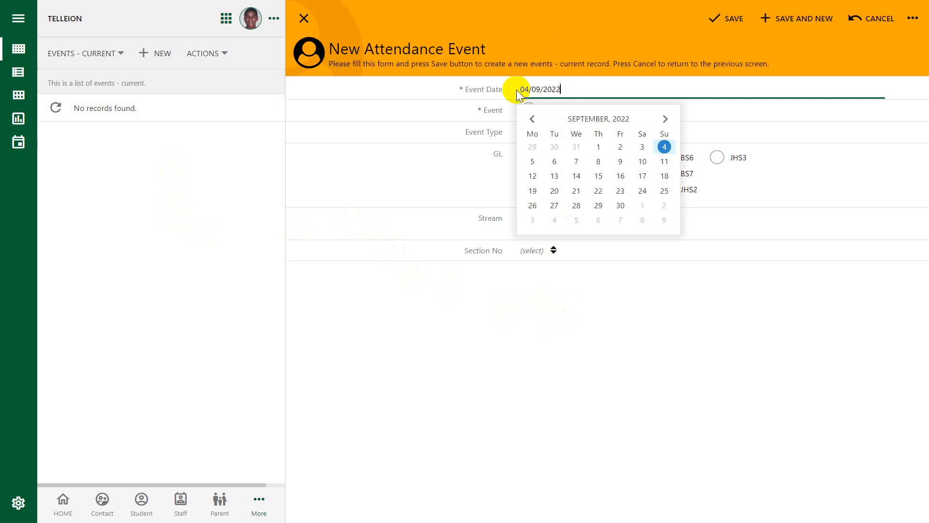
{"action": "left_click_drag", "start_coordinate": [521, 90], "coordinate": [599, 90]}
{"action": "left_click", "coordinate": [588, 317]}
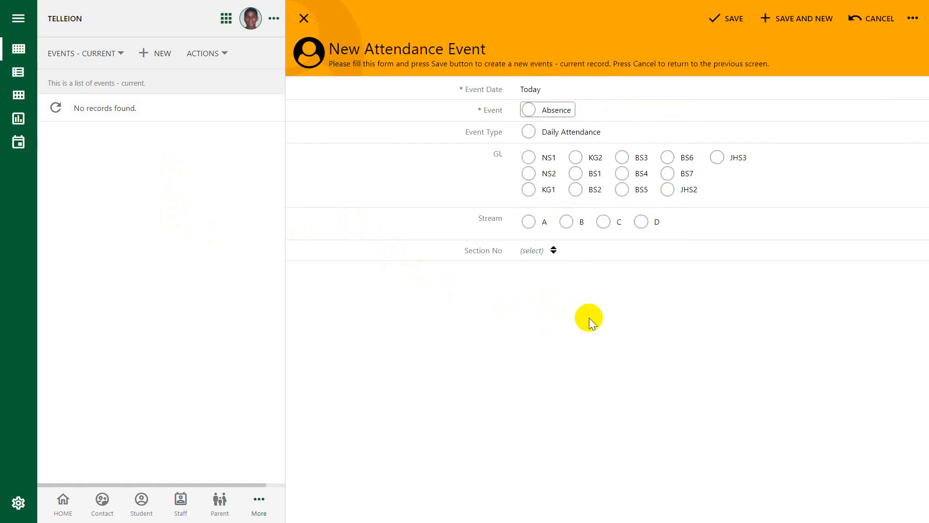
{"action": "left_click", "coordinate": [527, 110]}
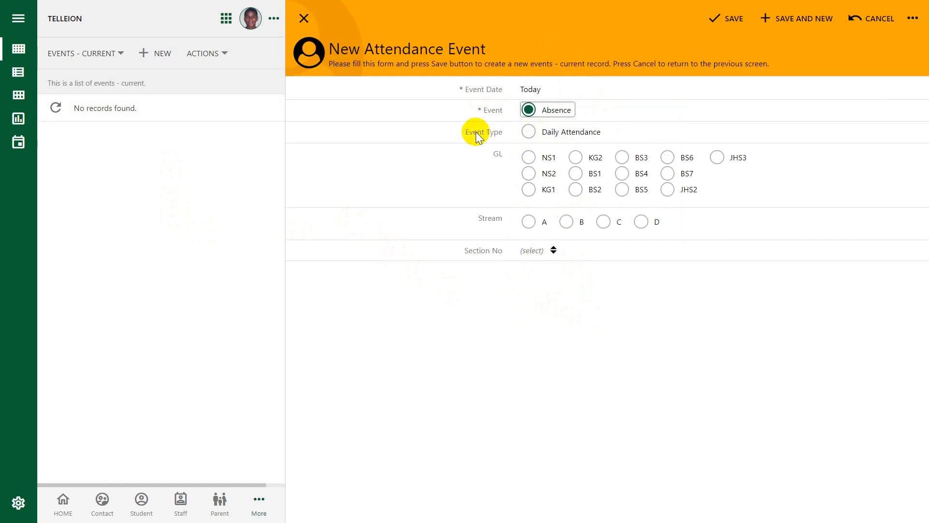
{"action": "left_click", "coordinate": [529, 130]}
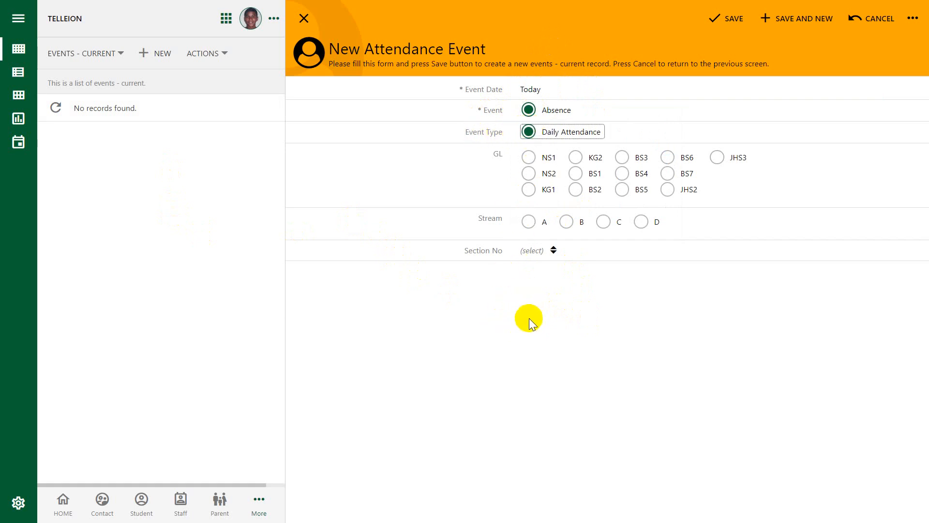
{"action": "left_click", "coordinate": [576, 189]}
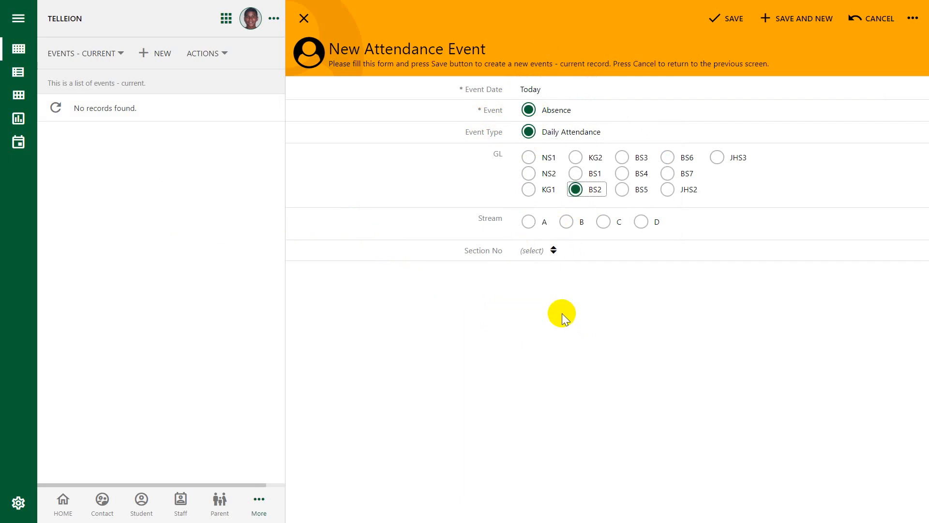
{"action": "left_click", "coordinate": [529, 221]}
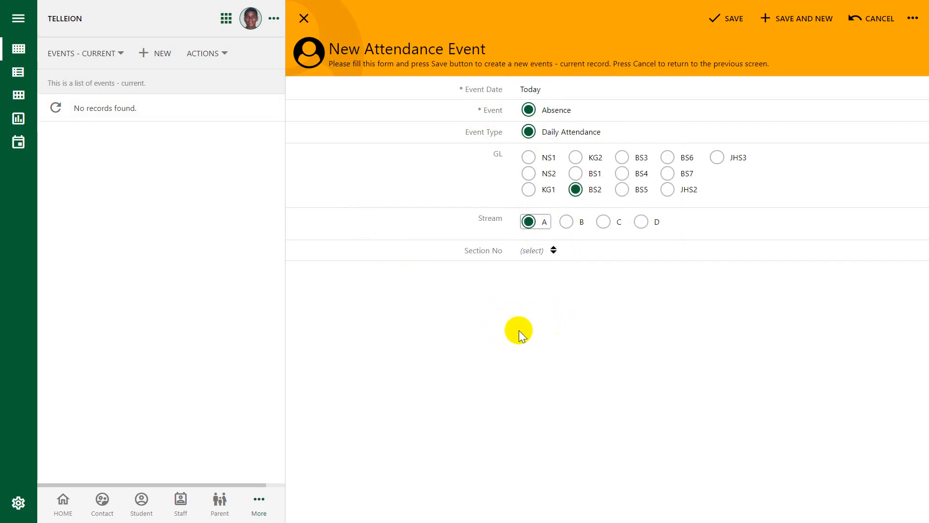
{"action": "left_click", "coordinate": [728, 19]}
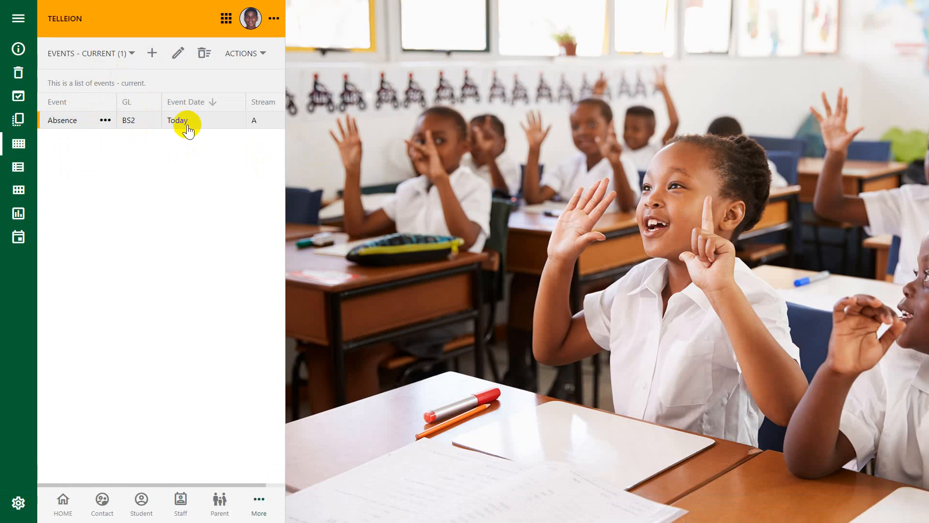
Open the BS2 Absence event and page through its student attendance logs, returning to the first page.
{"action": "mouse_move", "coordinate": [183, 130]}
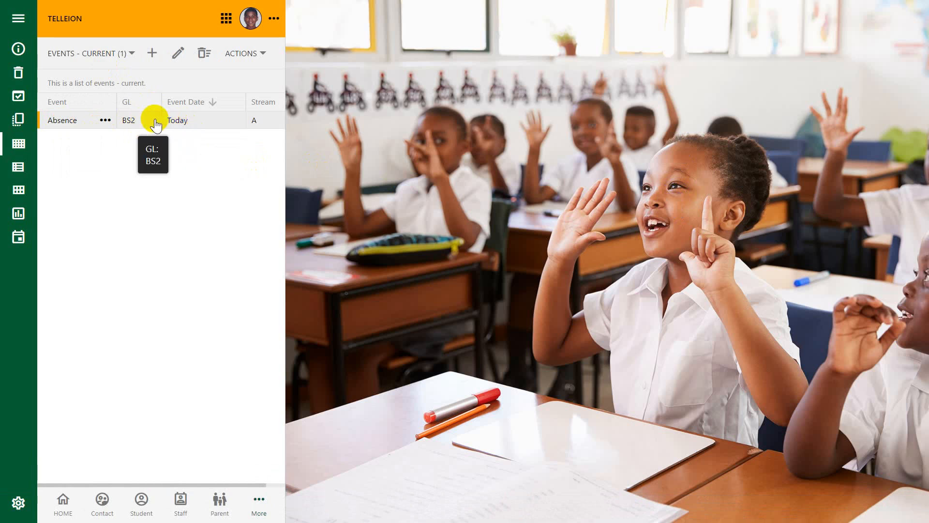
{"action": "left_click", "coordinate": [143, 124]}
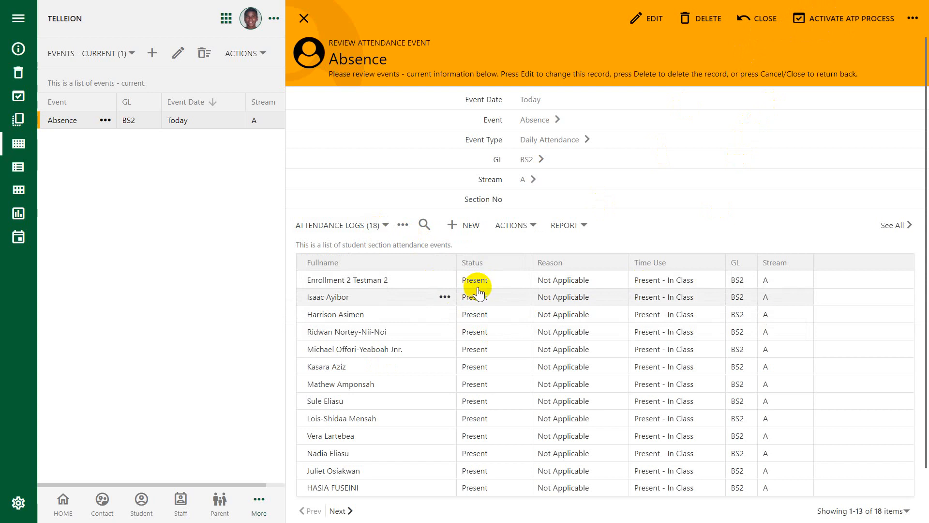
{"action": "scroll", "coordinate": [484, 406], "scroll_direction": "down", "scroll_amount": 2}
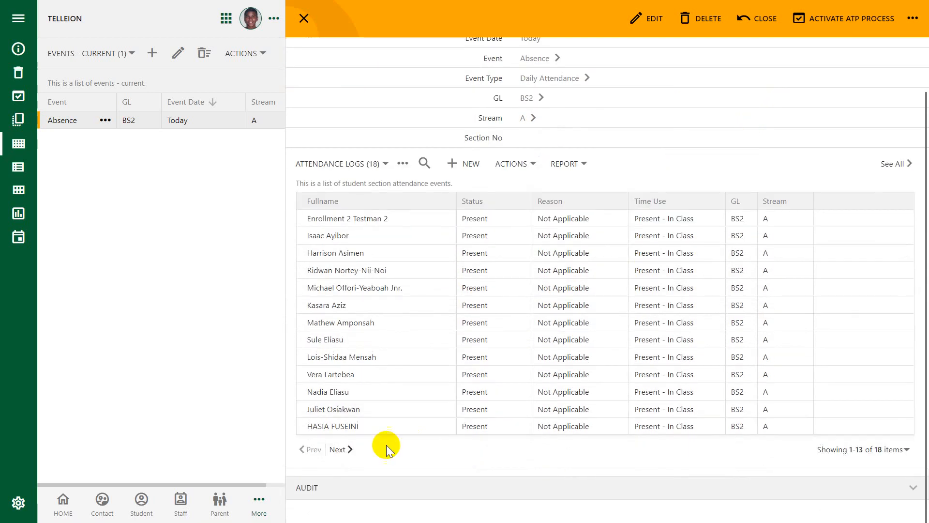
{"action": "left_click", "coordinate": [341, 448]}
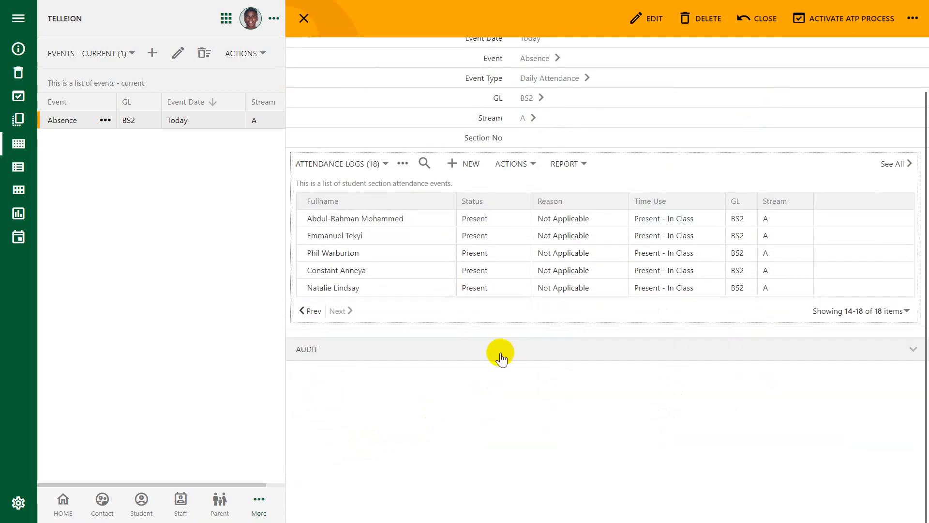
{"action": "left_click", "coordinate": [310, 310]}
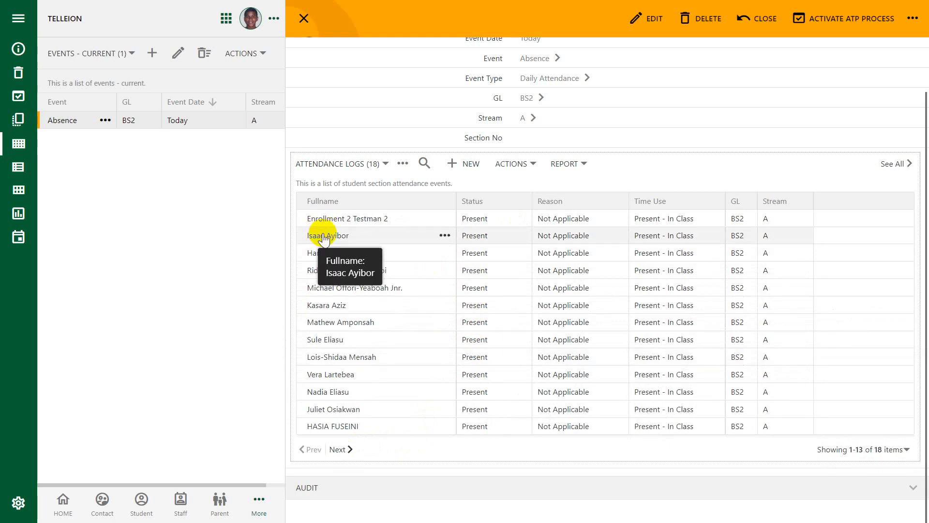
Edit the second listed student's attendance log to status Absence, reason Illness and time use Not Applicable, and save it.
{"action": "left_click", "coordinate": [445, 235]}
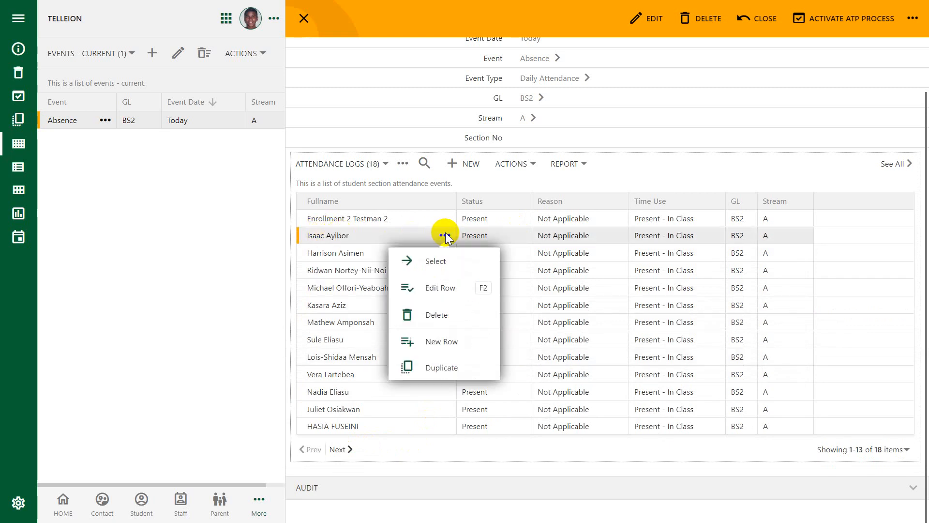
{"action": "left_click", "coordinate": [436, 261]}
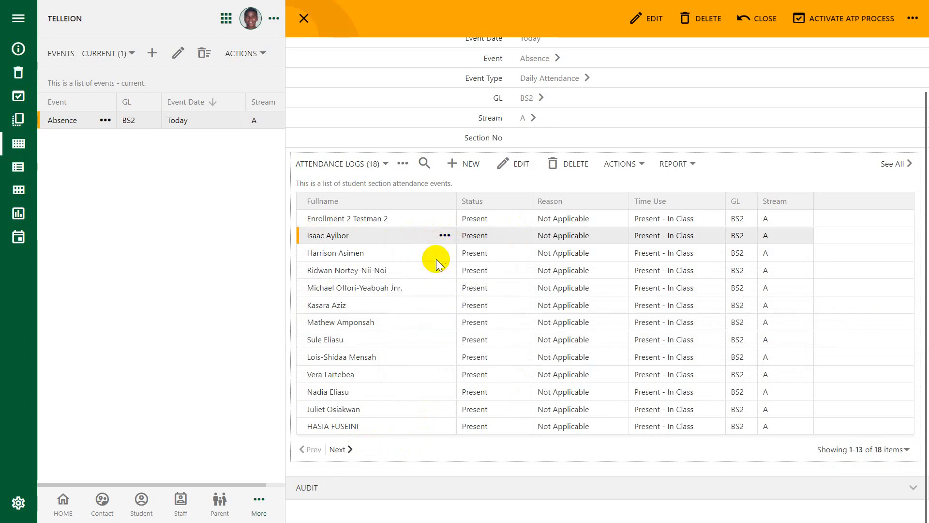
{"action": "left_click", "coordinate": [553, 378]}
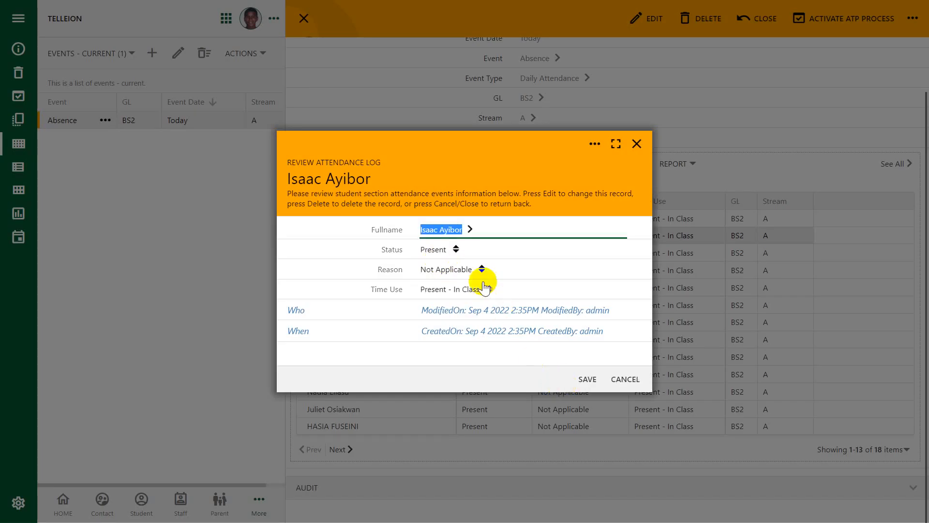
{"action": "left_click", "coordinate": [456, 252]}
{"action": "left_click", "coordinate": [437, 266]}
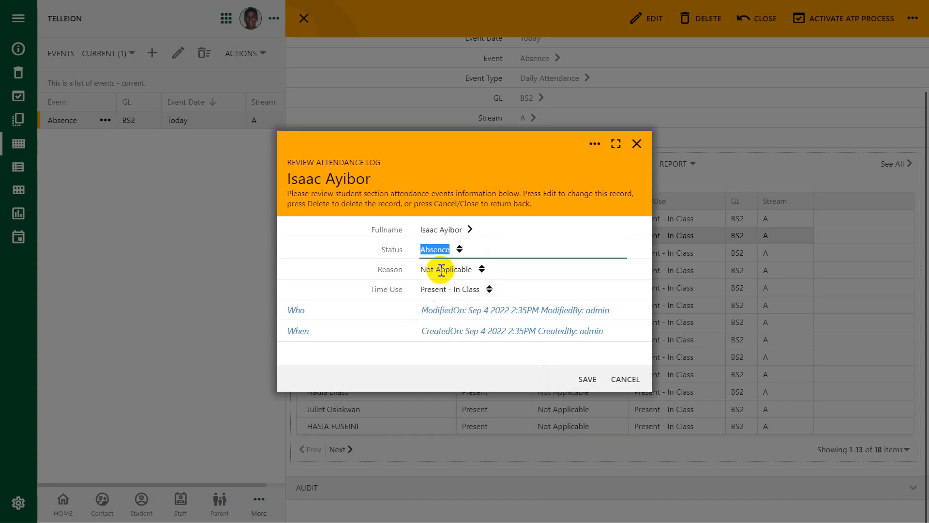
{"action": "left_click", "coordinate": [482, 268]}
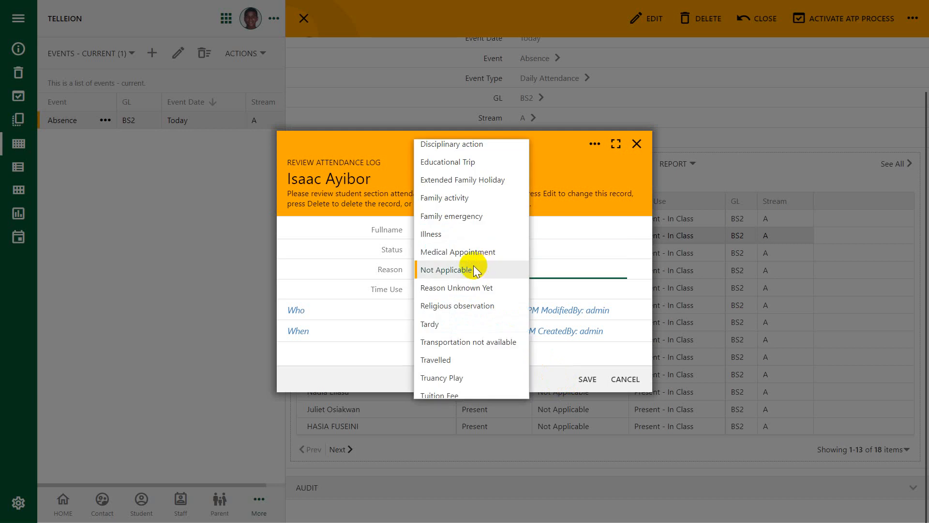
{"action": "left_click", "coordinate": [449, 234]}
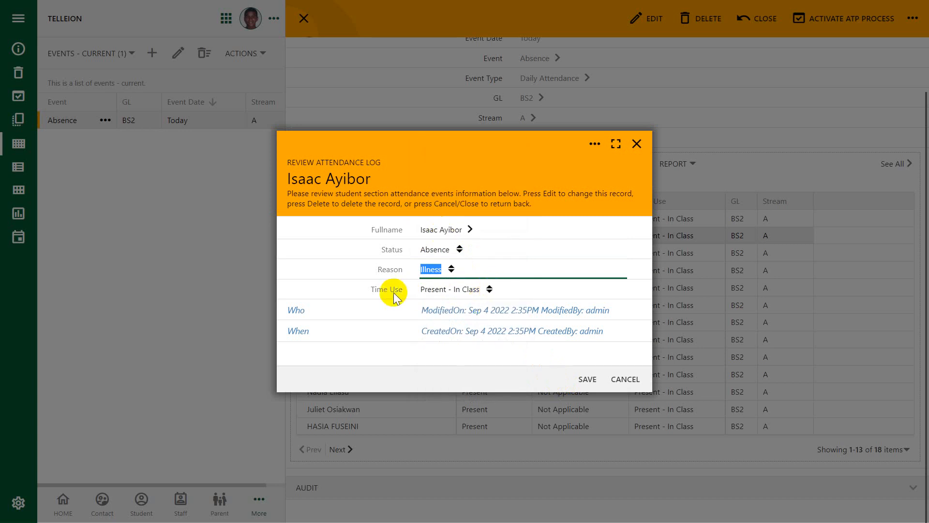
{"action": "left_click", "coordinate": [490, 289]}
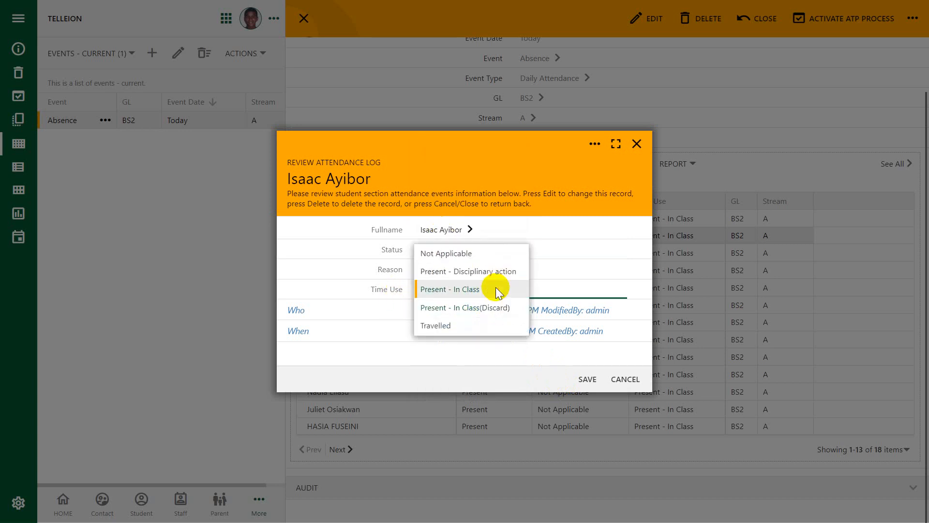
{"action": "left_click", "coordinate": [437, 251]}
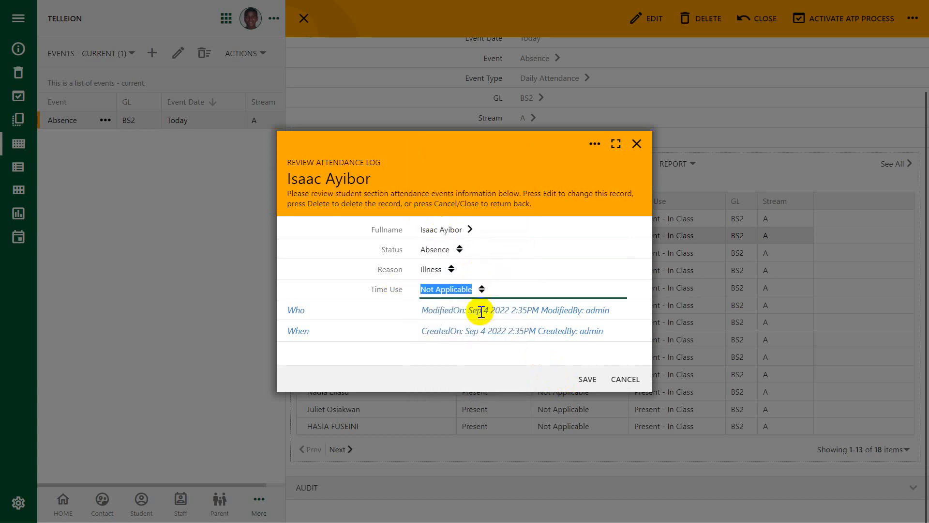
{"action": "left_click", "coordinate": [580, 378]}
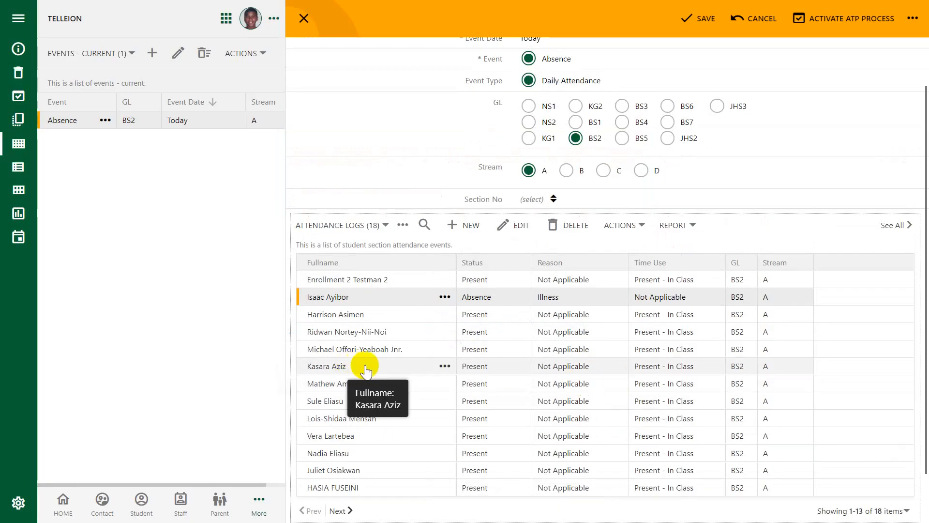
Edit the sixth listed student's attendance log to status Absence, reason COVID-19 and time use Not Applicable, and save it.
{"action": "left_click", "coordinate": [444, 367]}
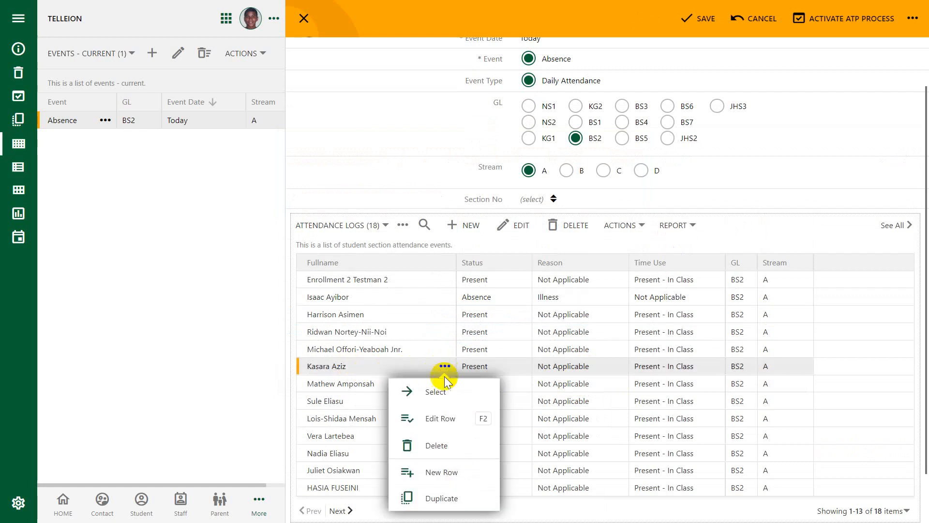
{"action": "left_click", "coordinate": [438, 392]}
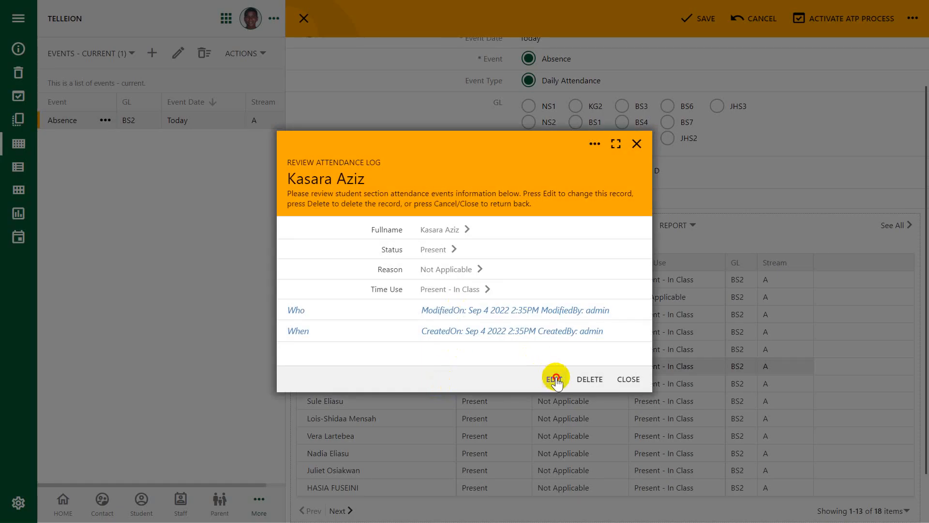
{"action": "left_click", "coordinate": [552, 379]}
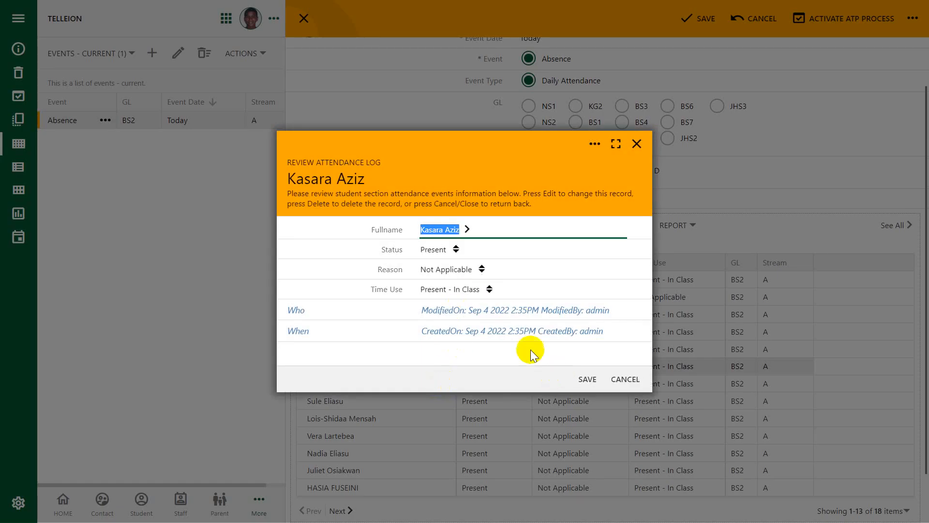
{"action": "left_click", "coordinate": [459, 248]}
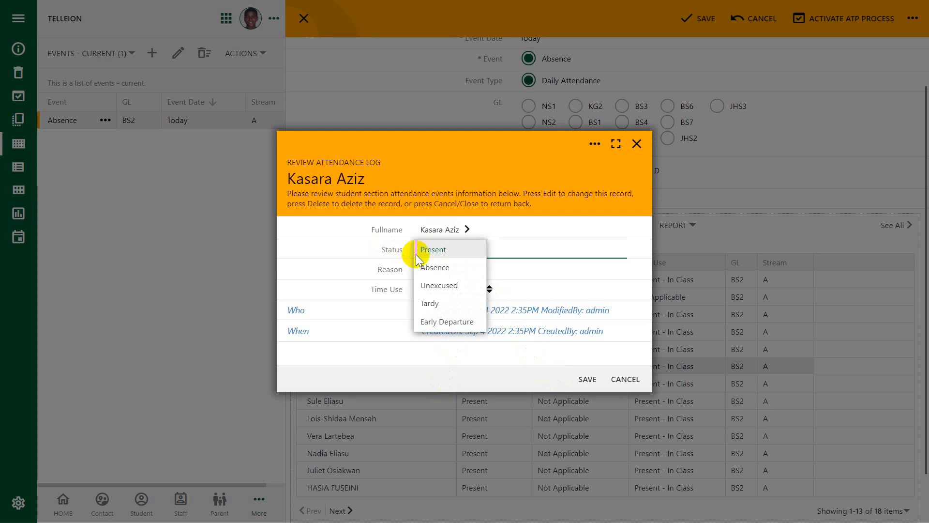
{"action": "left_click", "coordinate": [426, 267]}
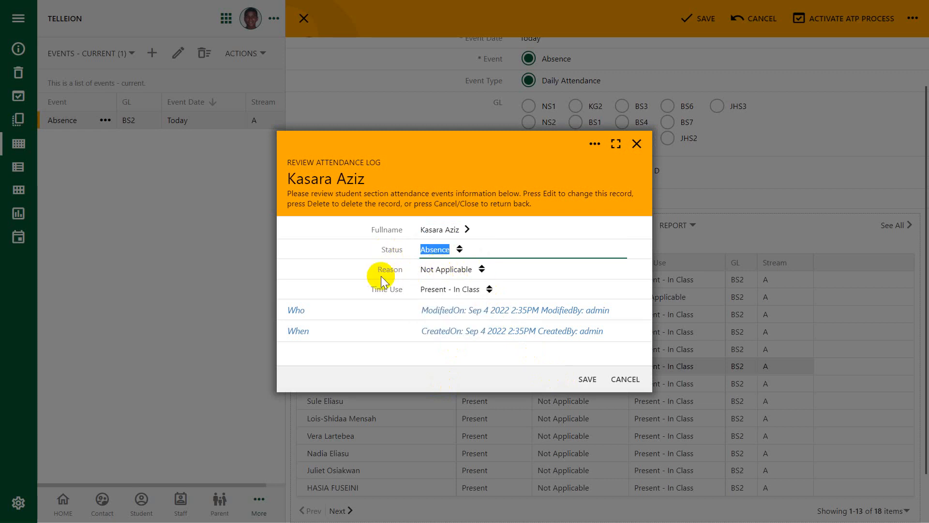
{"action": "left_click", "coordinate": [480, 269]}
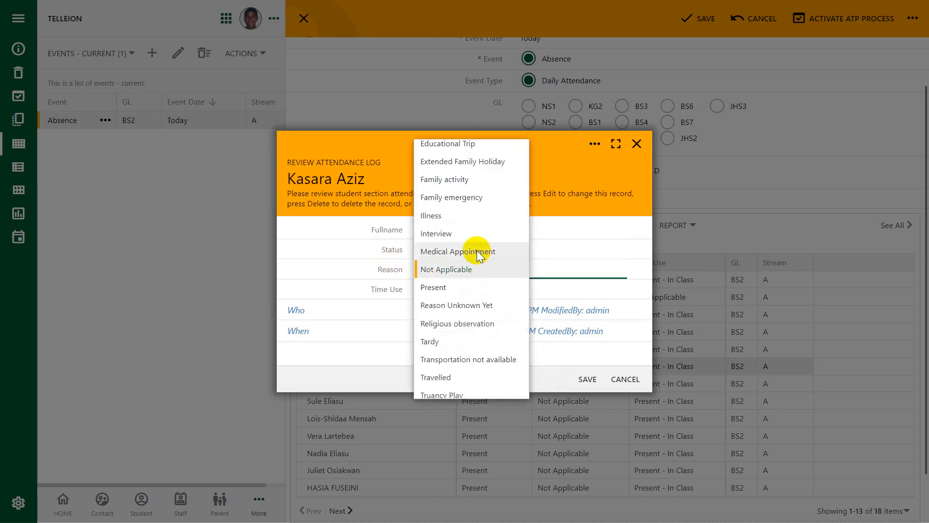
{"action": "scroll", "coordinate": [482, 218], "scroll_direction": "up", "scroll_amount": 2}
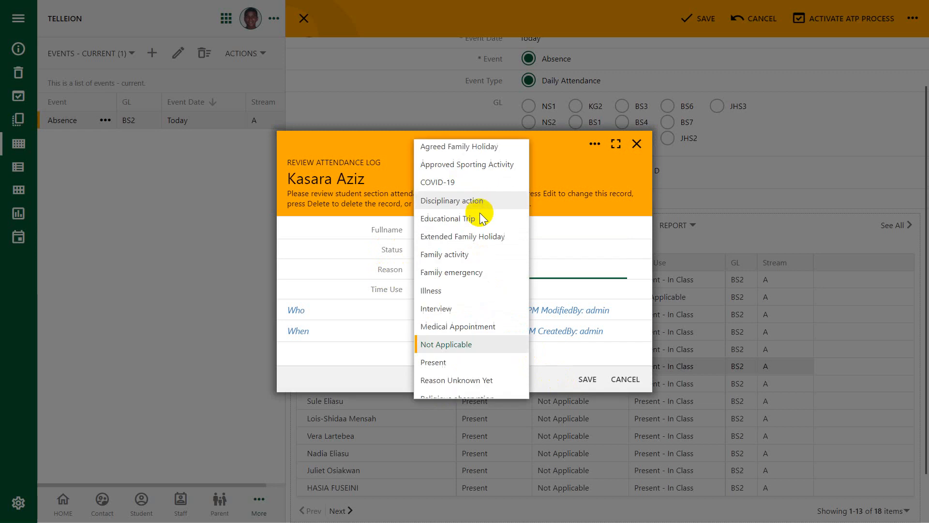
{"action": "left_click", "coordinate": [447, 183]}
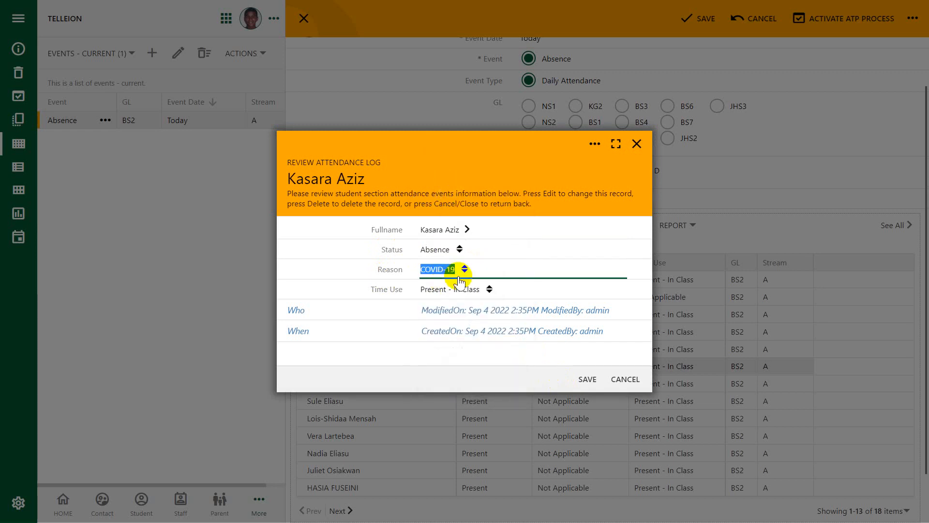
{"action": "left_click", "coordinate": [491, 292]}
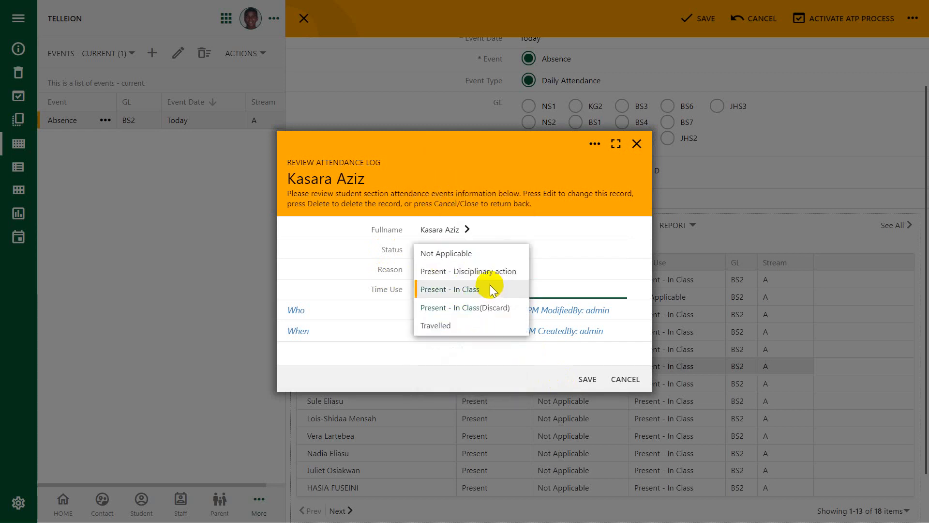
{"action": "left_click", "coordinate": [457, 254]}
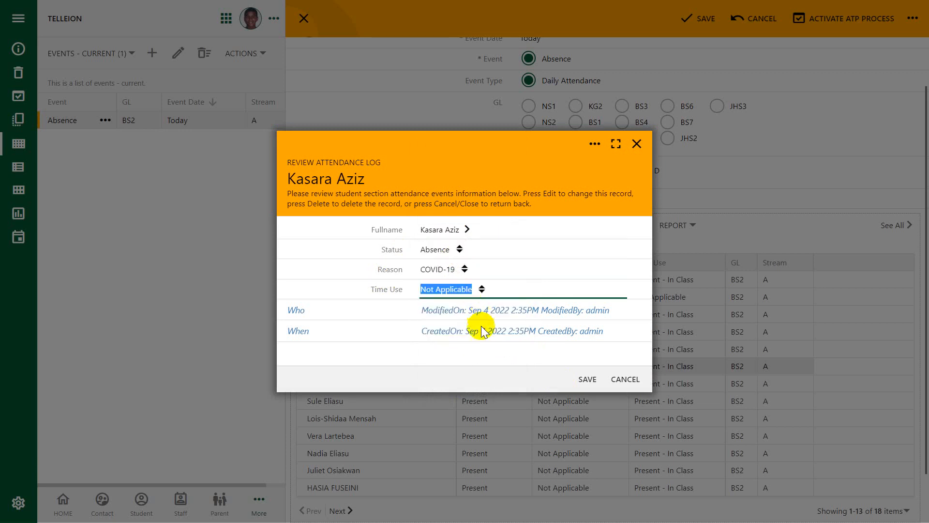
{"action": "left_click", "coordinate": [588, 380]}
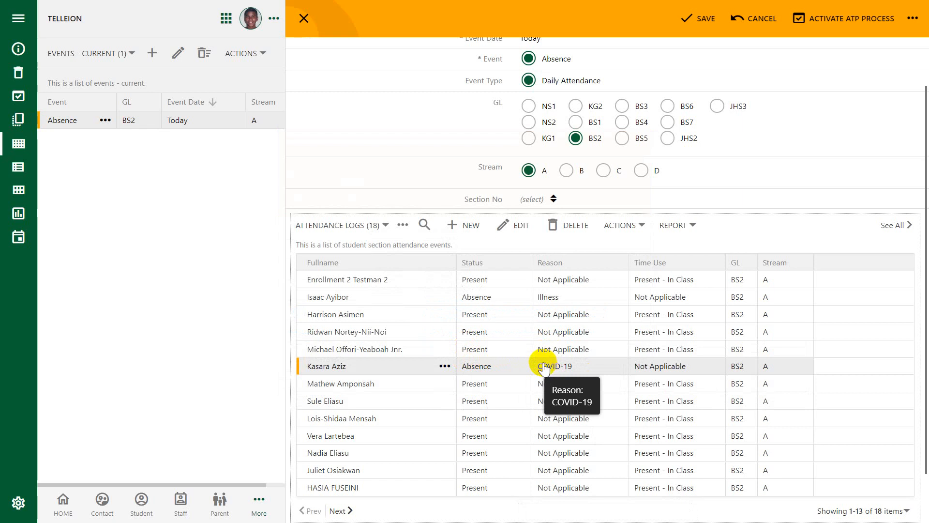
Set the eighth listed student's attendance log to status Early Departure and reason Tuition Fee, saving both the log and the event.
{"action": "left_click", "coordinate": [354, 404]}
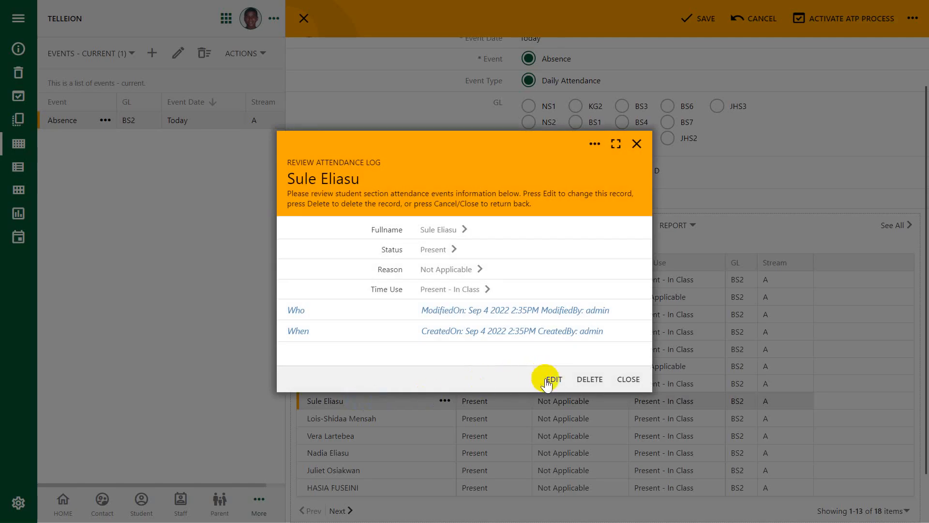
{"action": "left_click", "coordinate": [553, 379]}
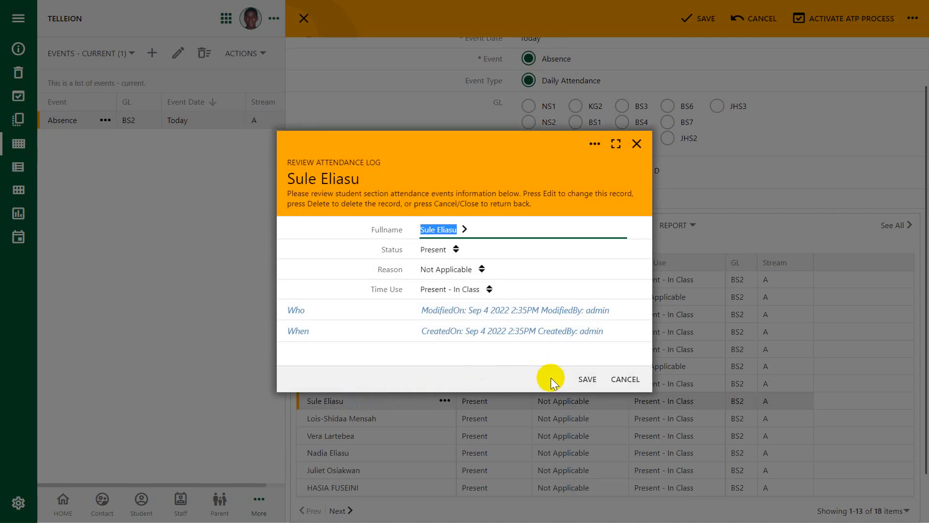
{"action": "left_click", "coordinate": [456, 250]}
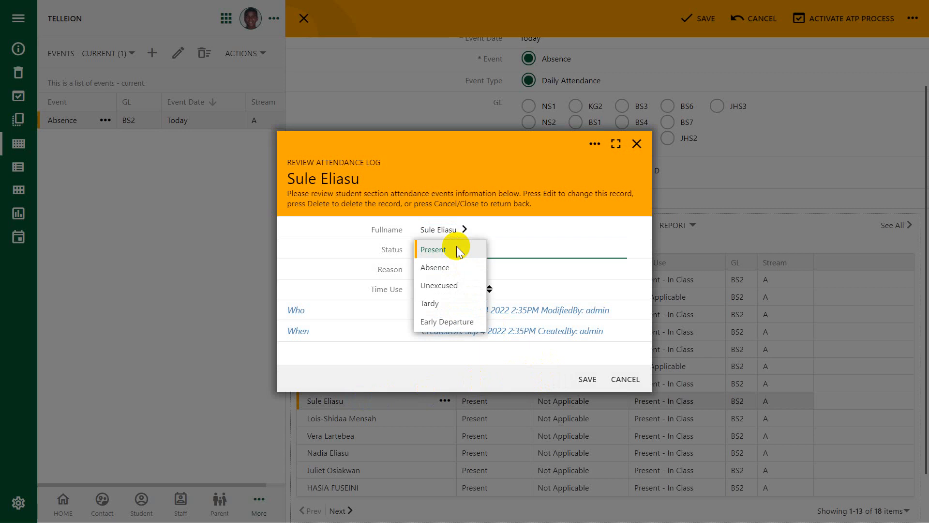
{"action": "left_click", "coordinate": [452, 324]}
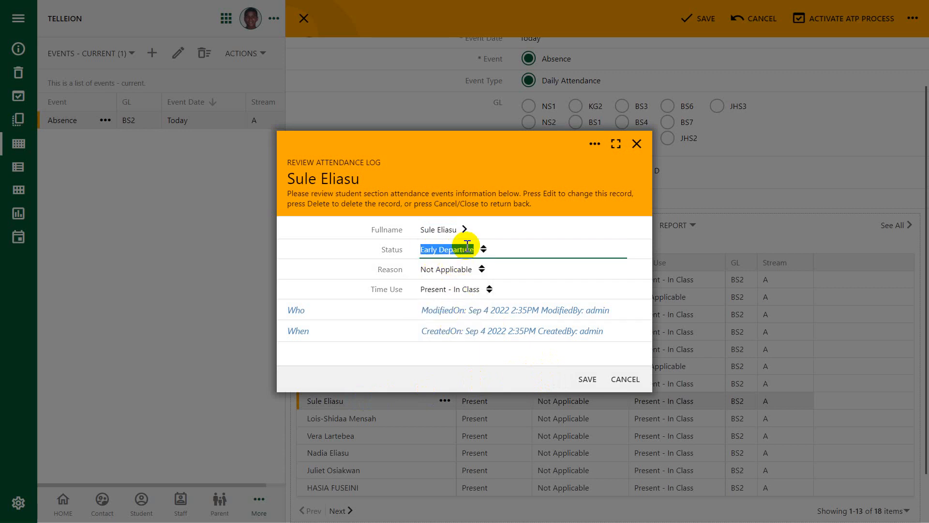
{"action": "left_click", "coordinate": [481, 269]}
{"action": "scroll", "coordinate": [475, 305], "scroll_direction": "down", "scroll_amount": 3}
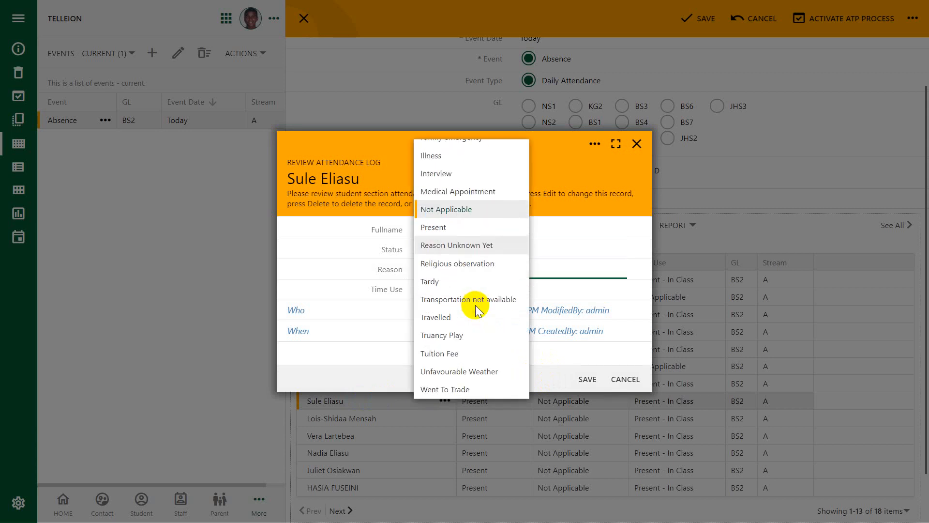
{"action": "left_click", "coordinate": [449, 352]}
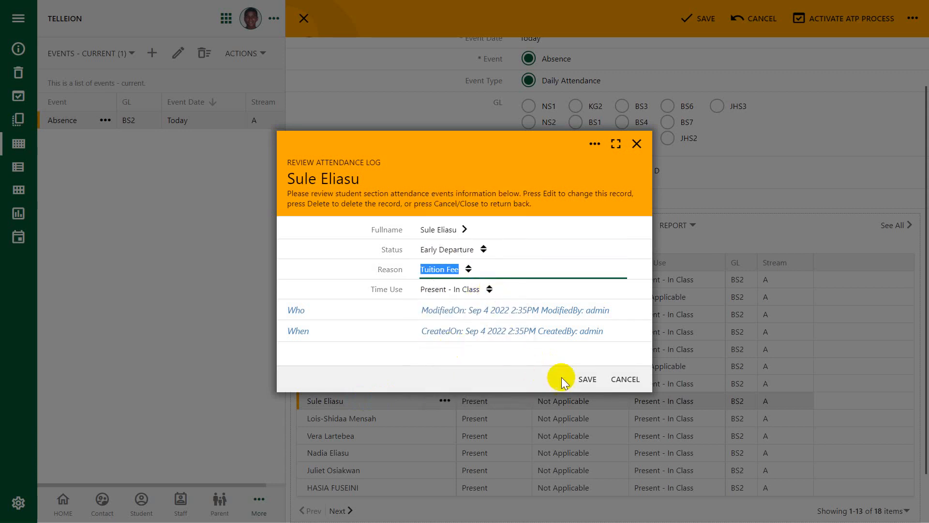
{"action": "left_click", "coordinate": [587, 379]}
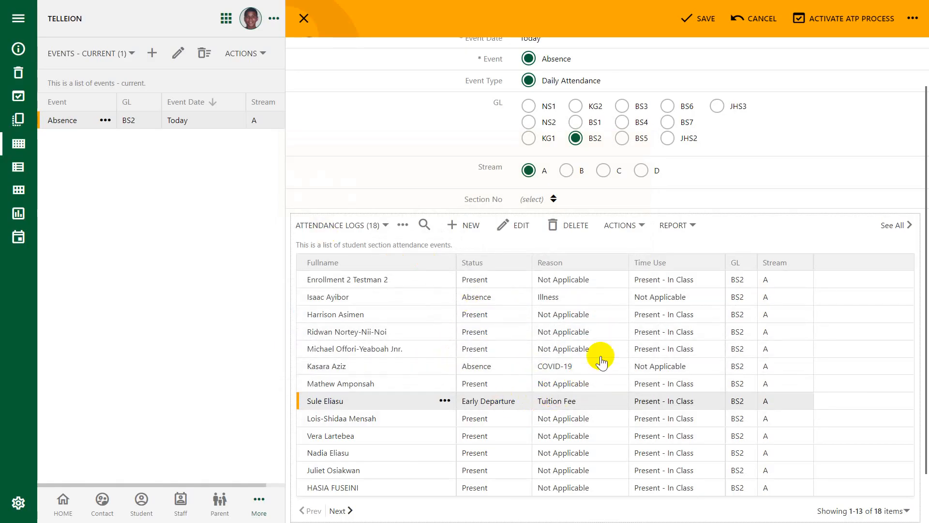
{"action": "left_click", "coordinate": [701, 19]}
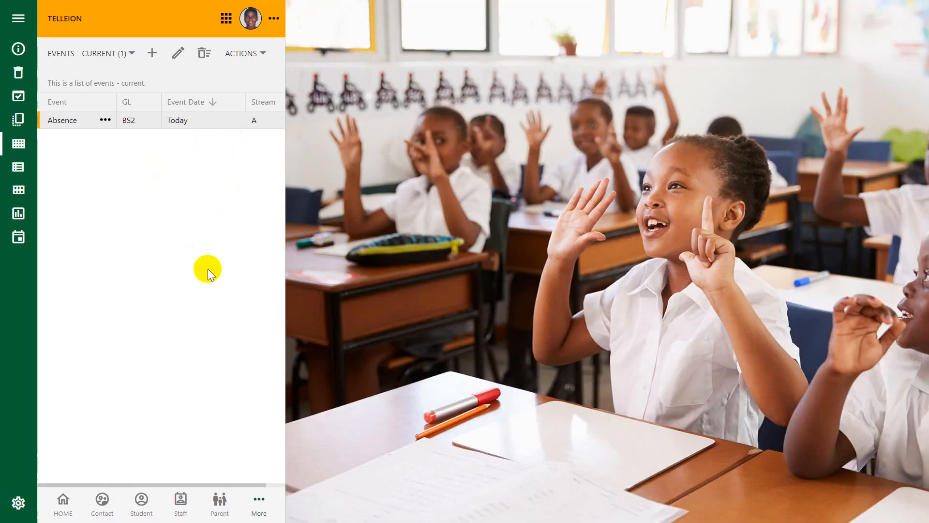
Reopen the BS2 Absence event and examine its audit details for the created date, creator and modifier.
{"action": "left_click", "coordinate": [139, 124]}
{"action": "scroll", "coordinate": [559, 369], "scroll_direction": "down", "scroll_amount": 2}
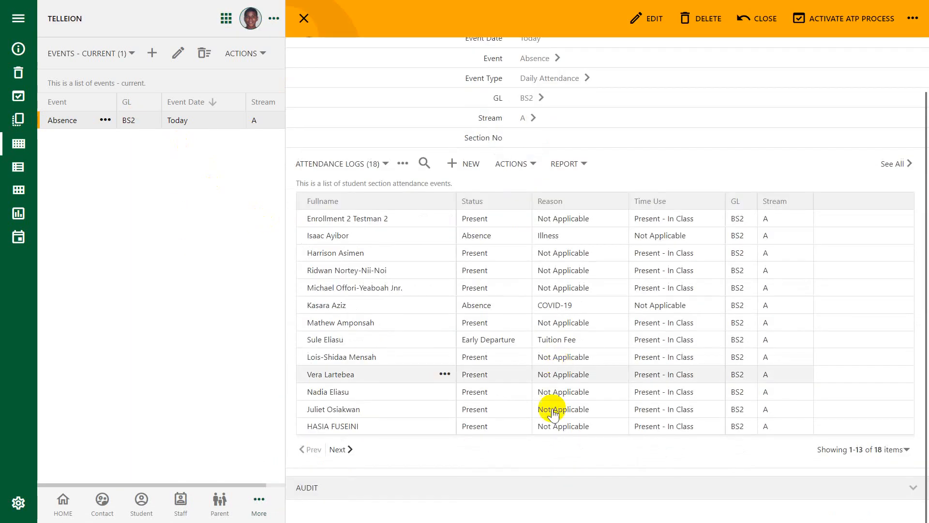
{"action": "left_click", "coordinate": [475, 489]}
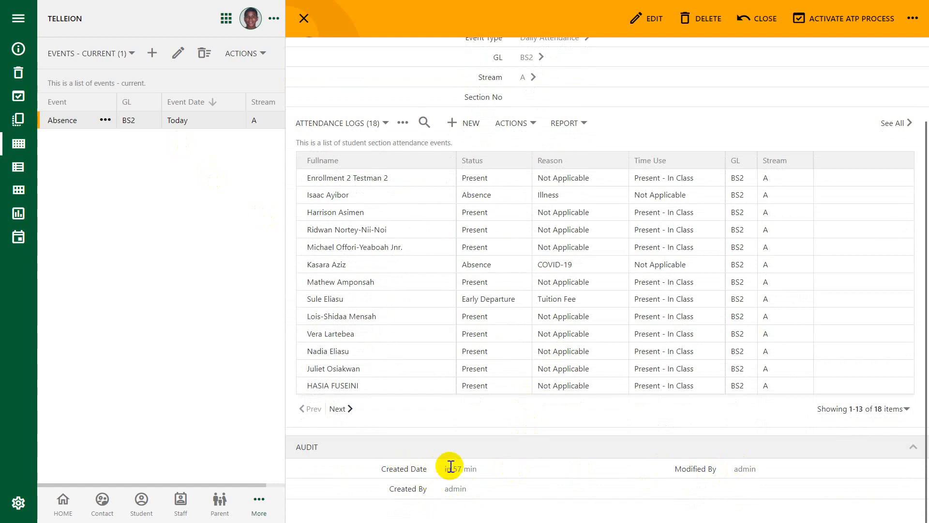
{"action": "left_click_drag", "start_coordinate": [442, 466], "coordinate": [481, 467]}
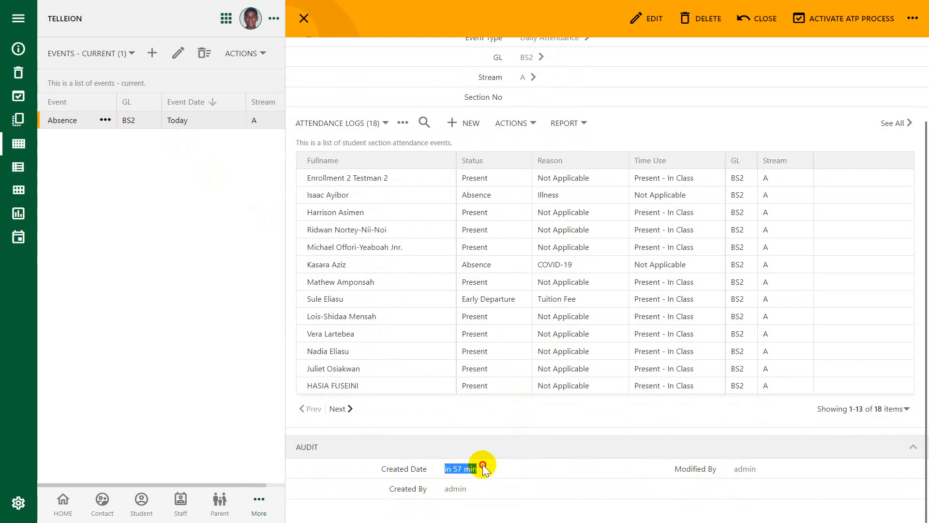
{"action": "left_click", "coordinate": [446, 485]}
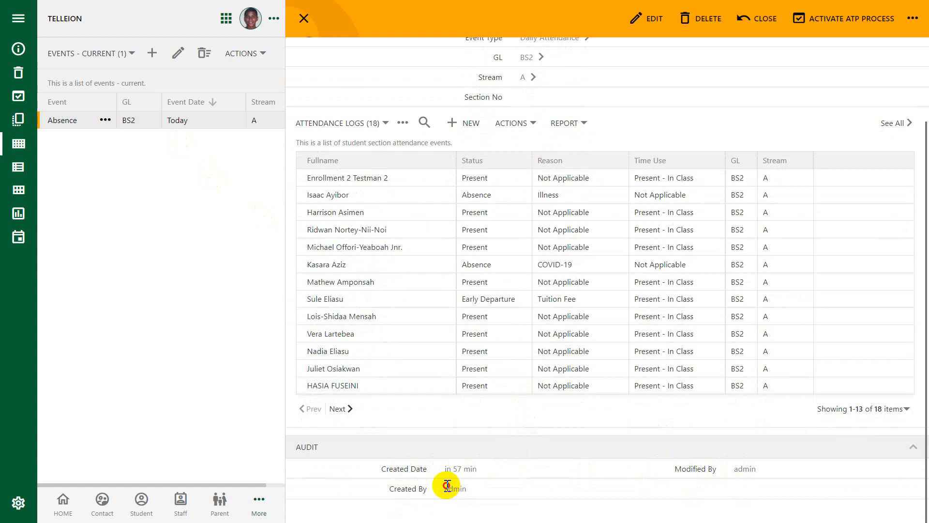
{"action": "double_click", "coordinate": [446, 486]}
{"action": "left_click_drag", "start_coordinate": [733, 468], "coordinate": [770, 473]}
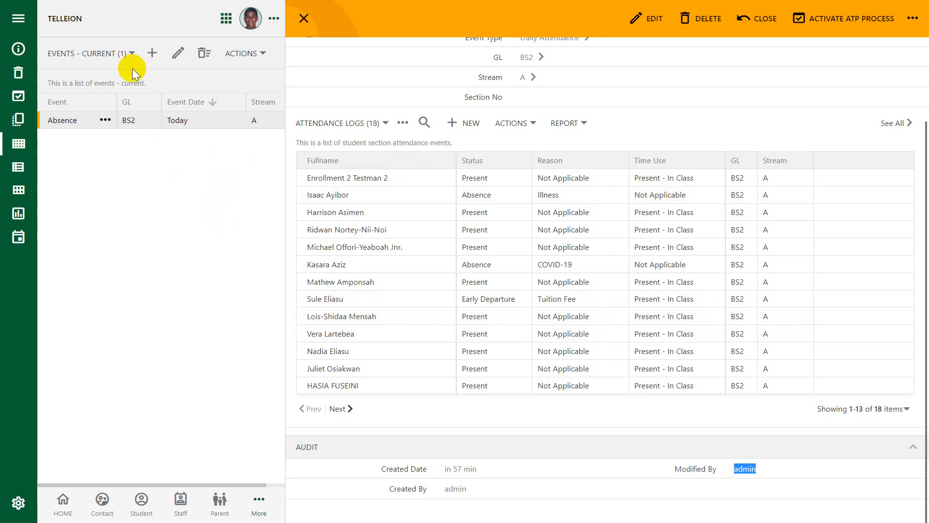
{"action": "left_click", "coordinate": [124, 54]}
{"action": "left_click", "coordinate": [196, 193]}
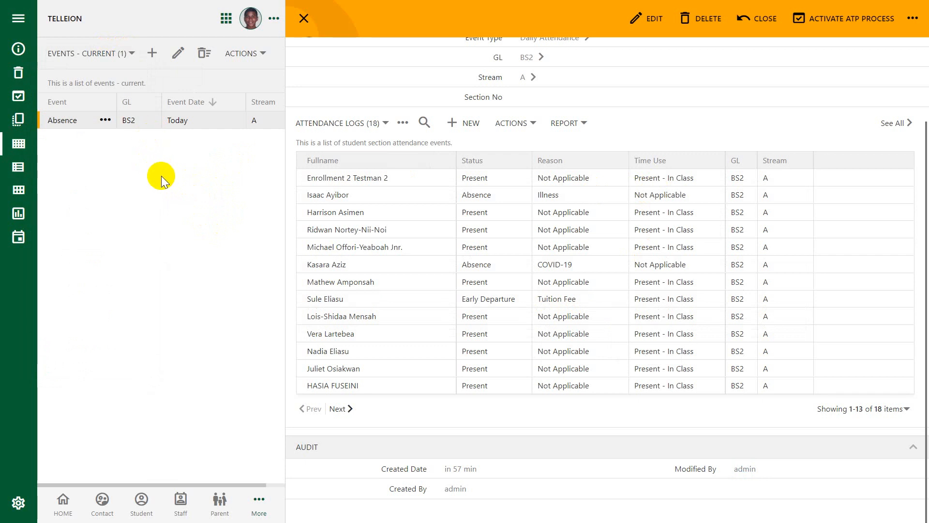
Create and save an Absence attendance event dated 01/09/2022, with event type Daily Attendance, GL BS2 and stream A.
{"action": "left_click", "coordinate": [152, 53]}
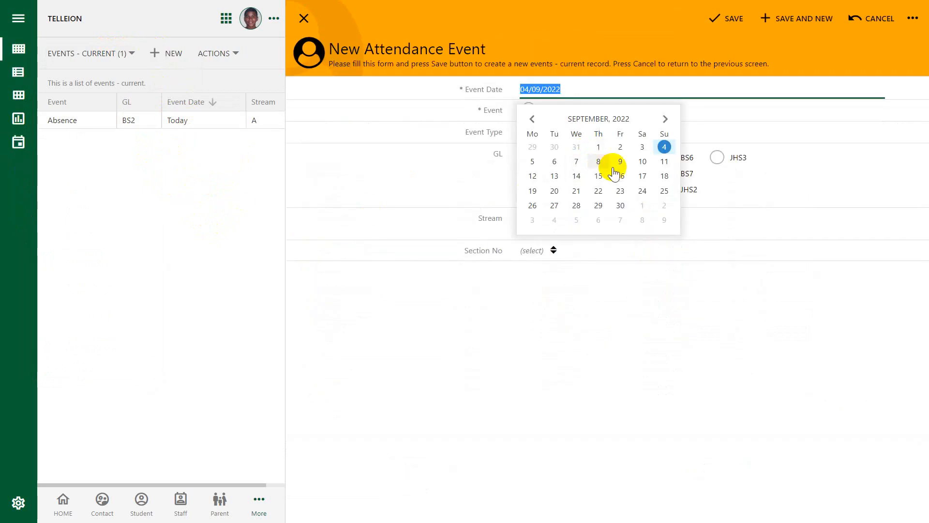
{"action": "left_click", "coordinate": [599, 147]}
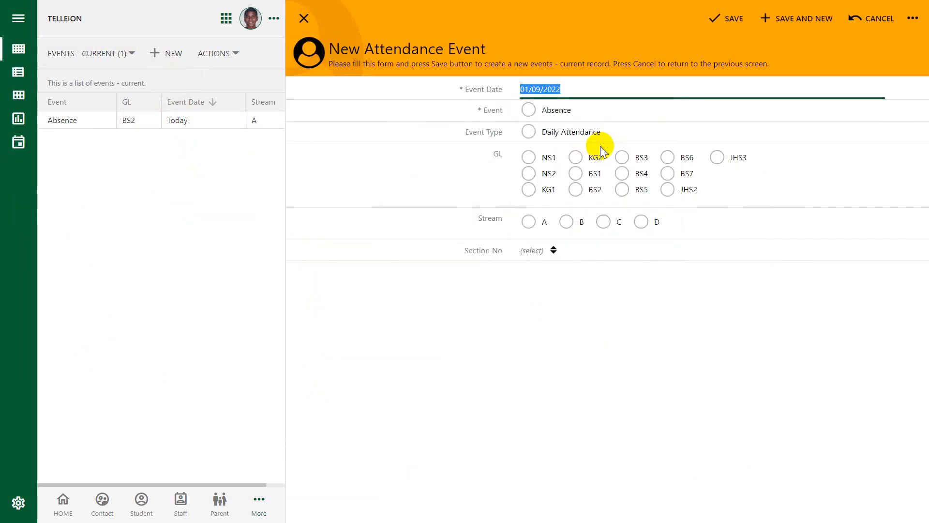
{"action": "left_click", "coordinate": [530, 111]}
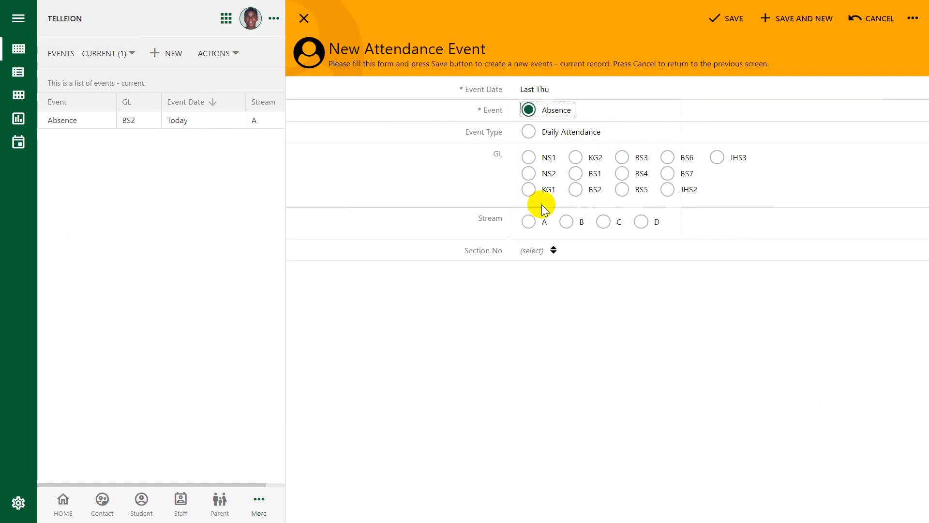
{"action": "left_click", "coordinate": [529, 132]}
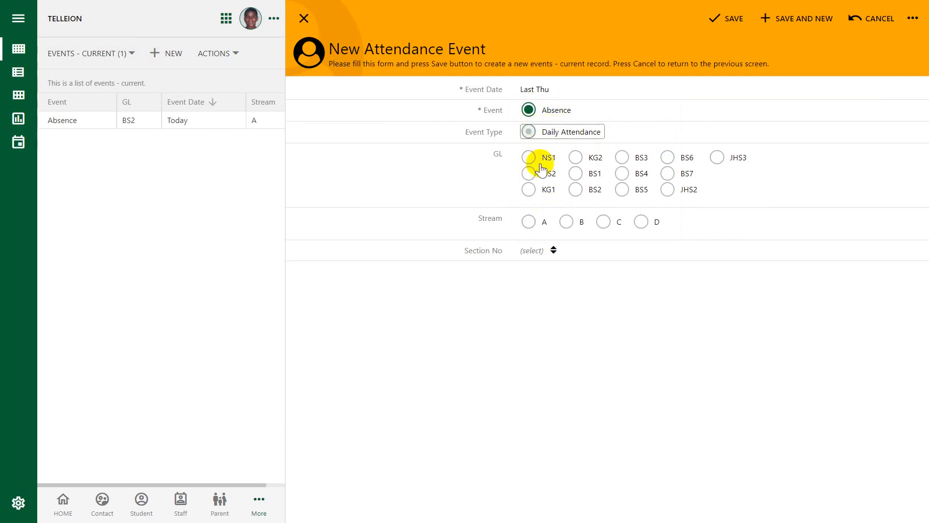
{"action": "left_click", "coordinate": [576, 189]}
{"action": "left_click", "coordinate": [530, 221]}
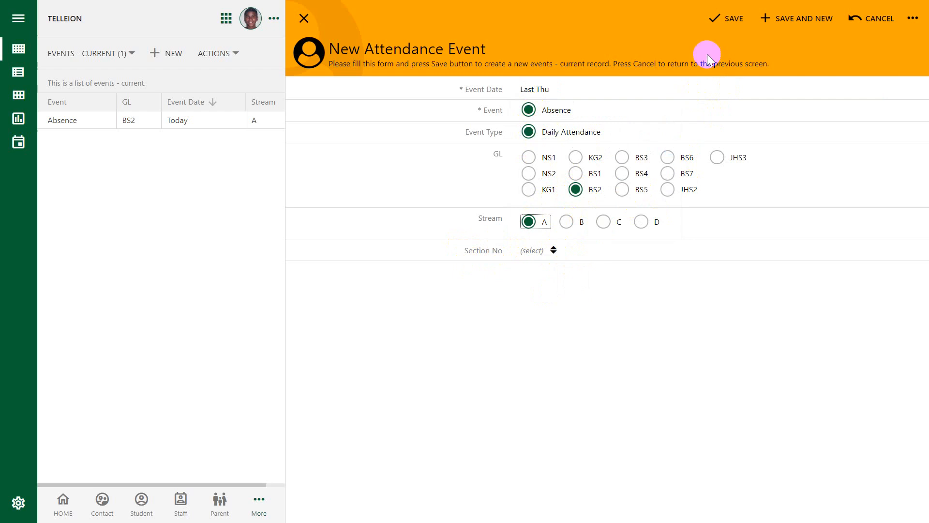
{"action": "left_click", "coordinate": [734, 18]}
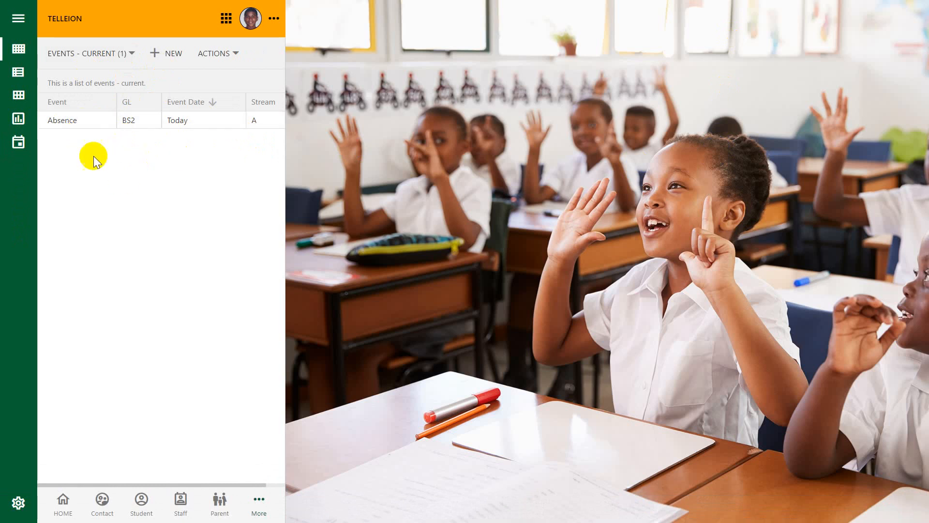
Open last Thursday's BS2 Absence event from the historical events list and activate its ATP process.
{"action": "left_click", "coordinate": [131, 52]}
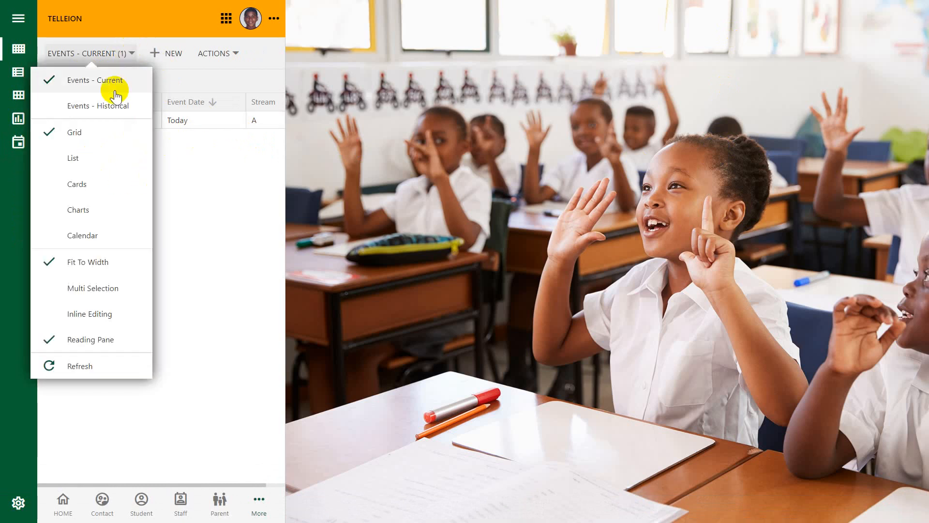
{"action": "left_click", "coordinate": [114, 104]}
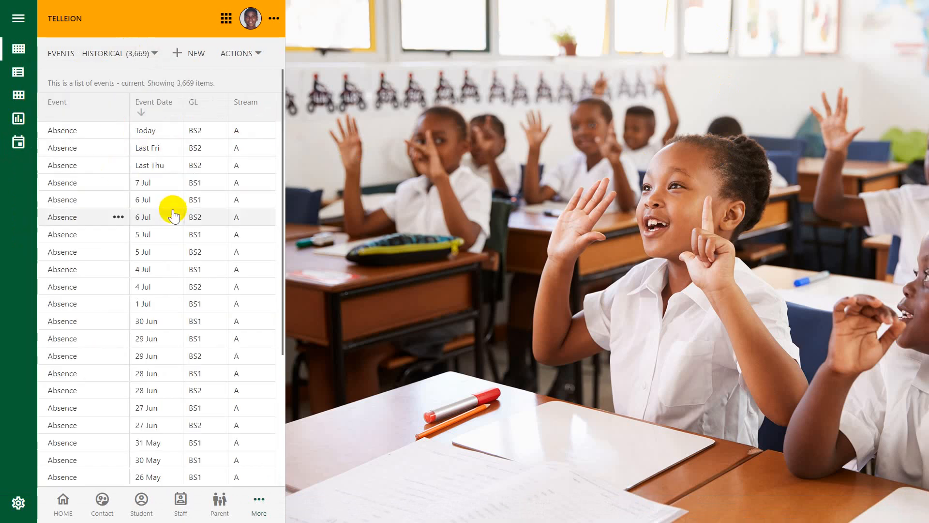
{"action": "left_click", "coordinate": [83, 167]}
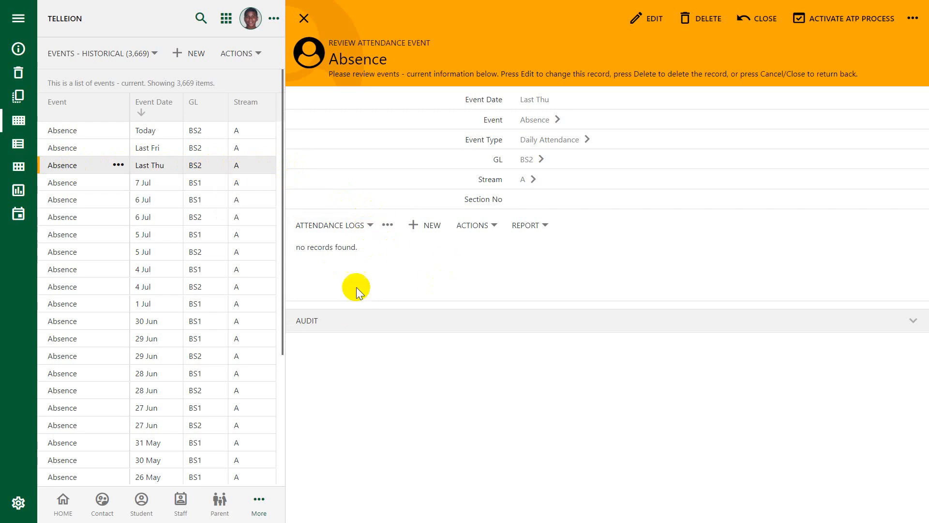
{"action": "left_click", "coordinate": [842, 23]}
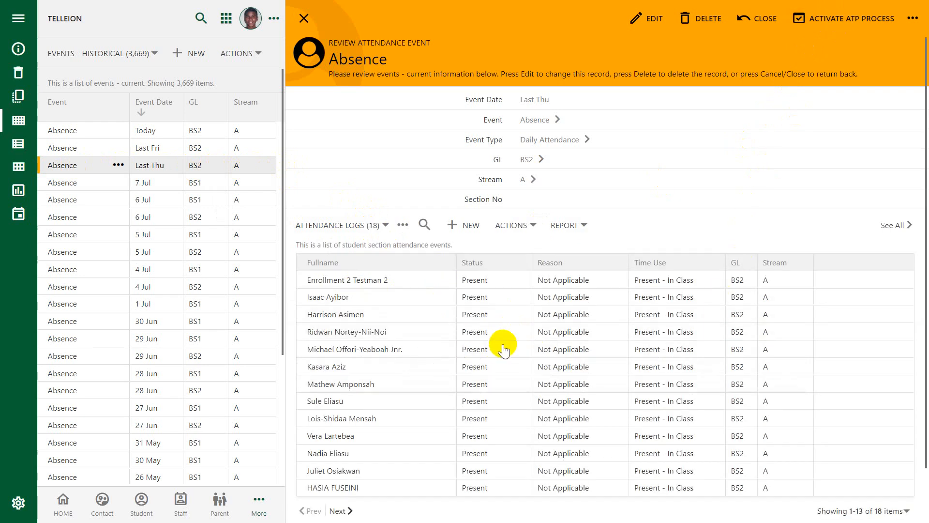
Set the tenth listed student's attendance log to status Absence, reason Medical Appointment and time use Not Applicable, and save it.
{"action": "scroll", "coordinate": [517, 361], "scroll_direction": "down", "scroll_amount": 1}
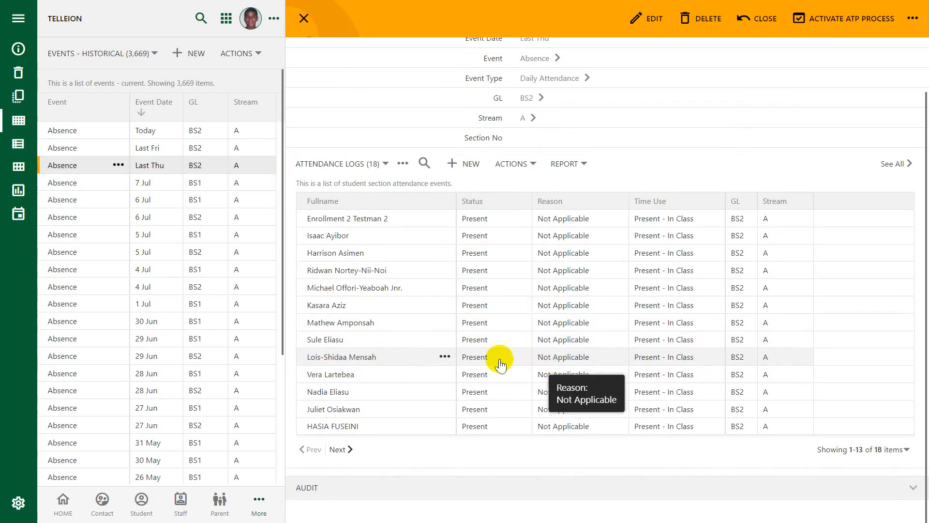
{"action": "left_click", "coordinate": [443, 374]}
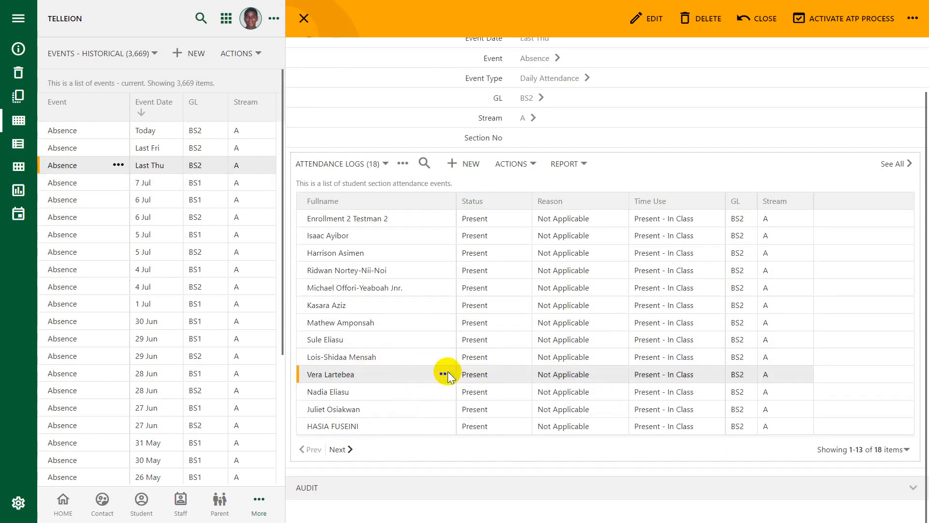
{"action": "left_click", "coordinate": [435, 394]}
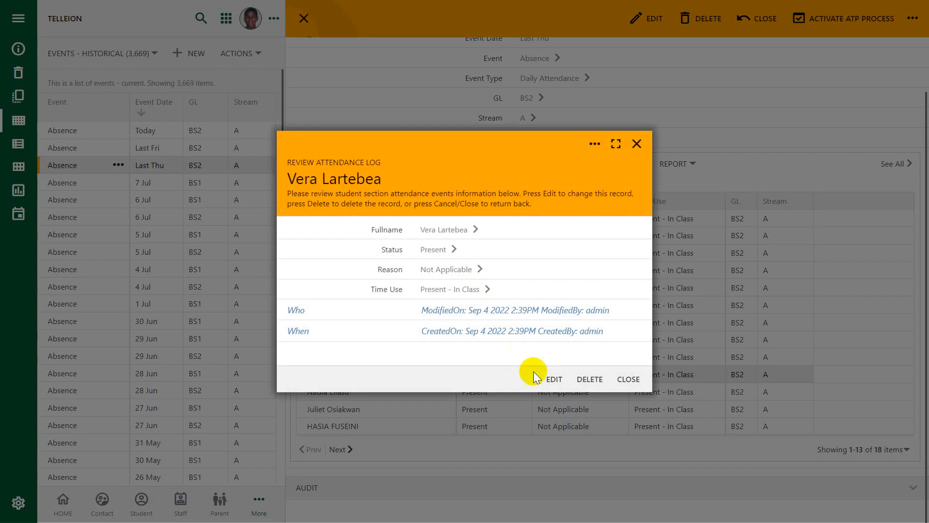
{"action": "left_click", "coordinate": [551, 377]}
{"action": "left_click", "coordinate": [455, 247]}
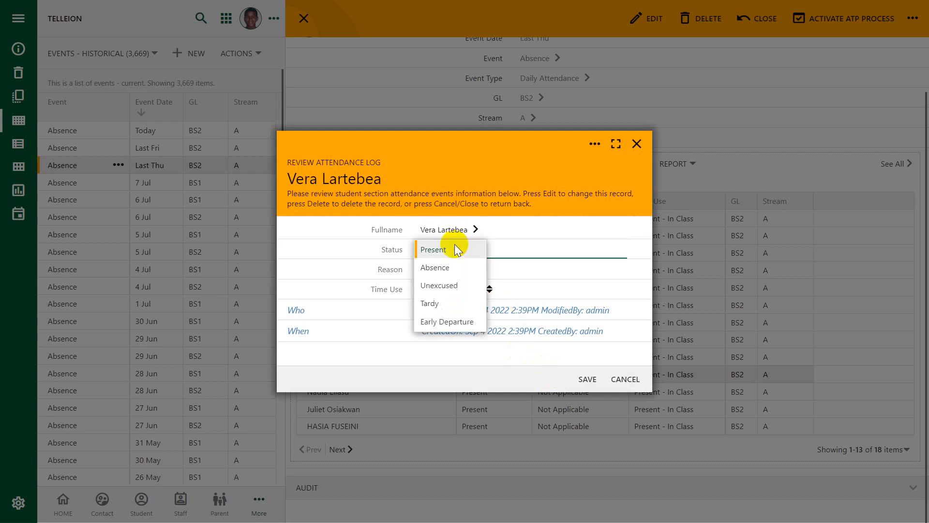
{"action": "left_click", "coordinate": [448, 269]}
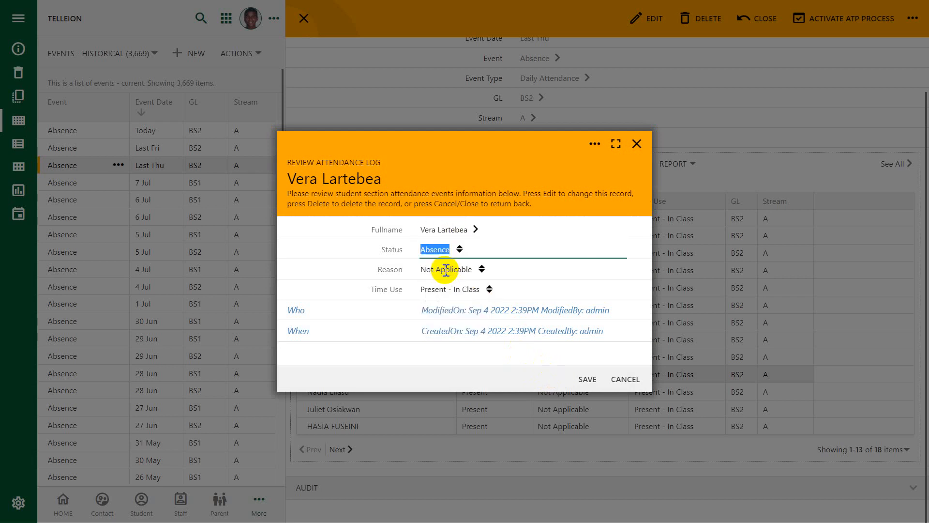
{"action": "left_click", "coordinate": [488, 272]}
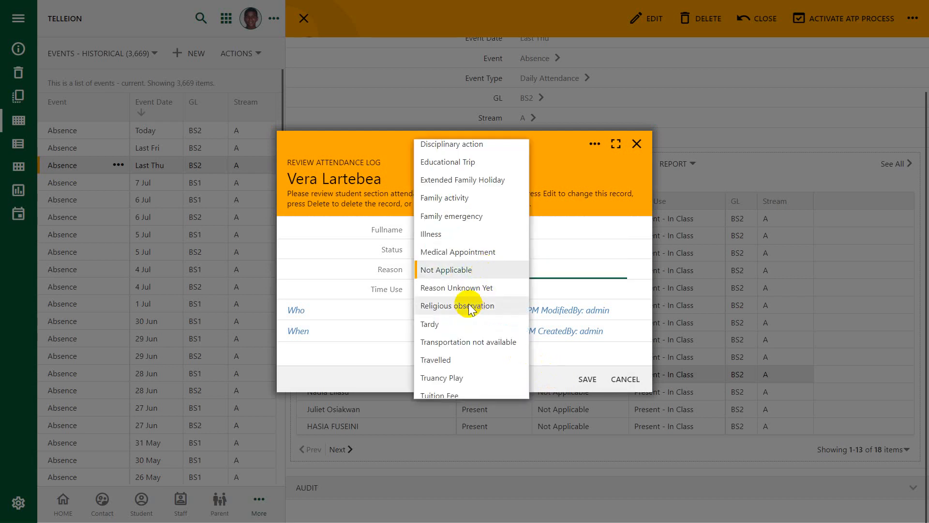
{"action": "left_click", "coordinate": [474, 254]}
{"action": "left_click", "coordinate": [491, 291]}
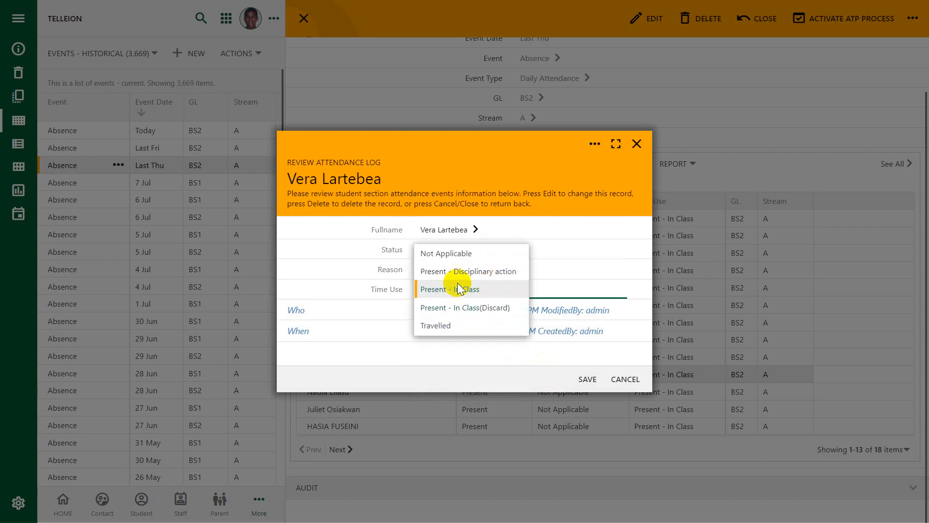
{"action": "left_click", "coordinate": [435, 253]}
{"action": "left_click", "coordinate": [587, 379]}
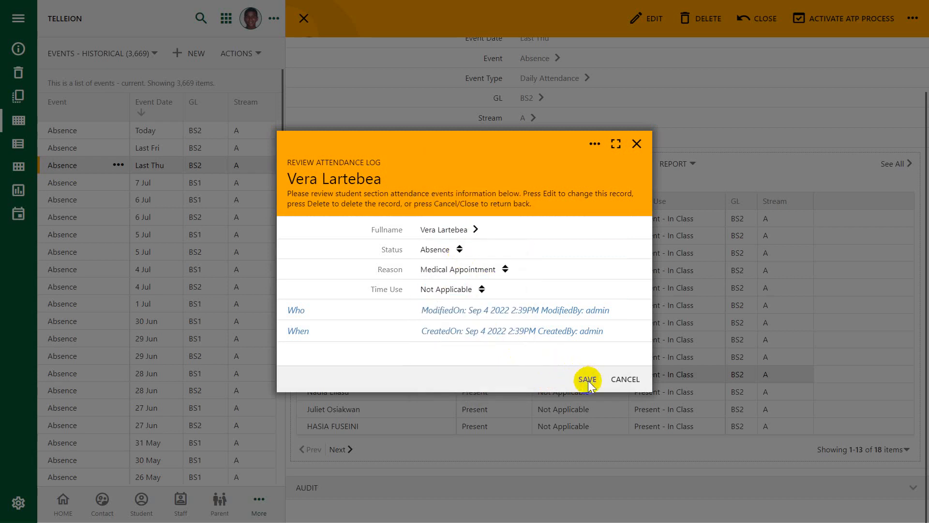
Set the twelfth listed student's attendance log to status Absence, reason Agreed Family Holiday and time use Not Applicable, and save it.
{"action": "scroll", "coordinate": [571, 381], "scroll_direction": "down", "scroll_amount": 2}
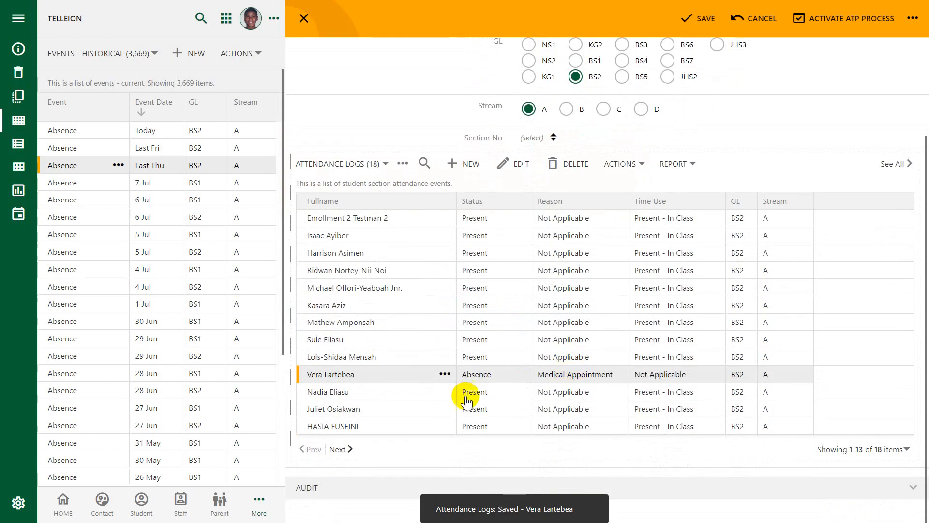
{"action": "left_click", "coordinate": [382, 408]}
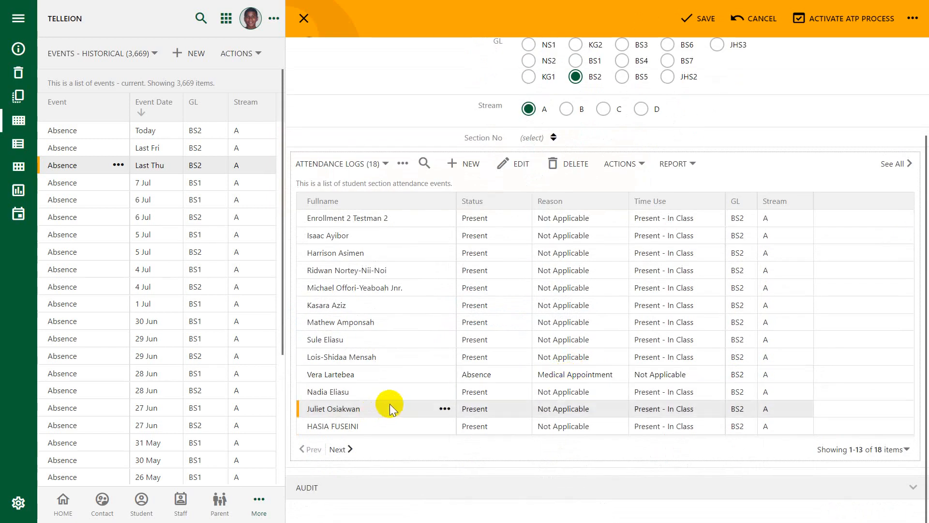
{"action": "left_click", "coordinate": [390, 406]}
{"action": "left_click", "coordinate": [546, 380]}
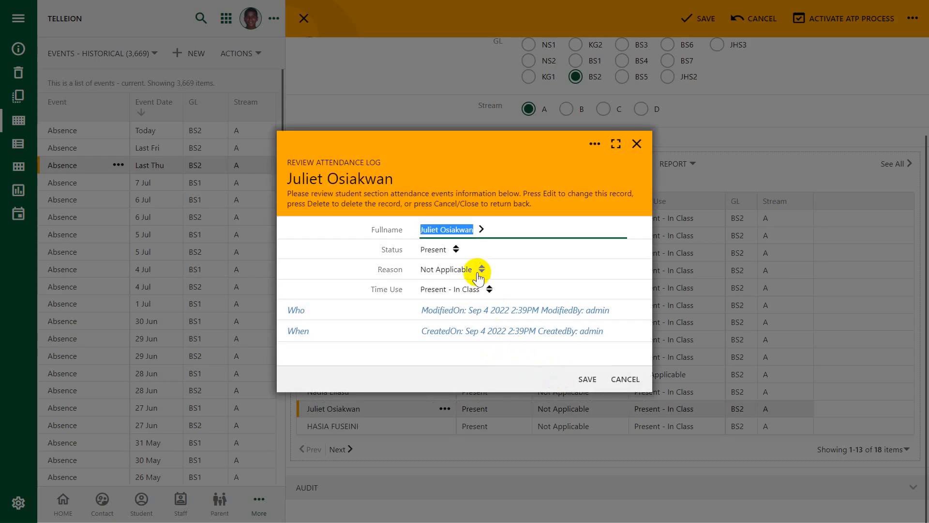
{"action": "left_click", "coordinate": [455, 254]}
{"action": "left_click", "coordinate": [435, 268]}
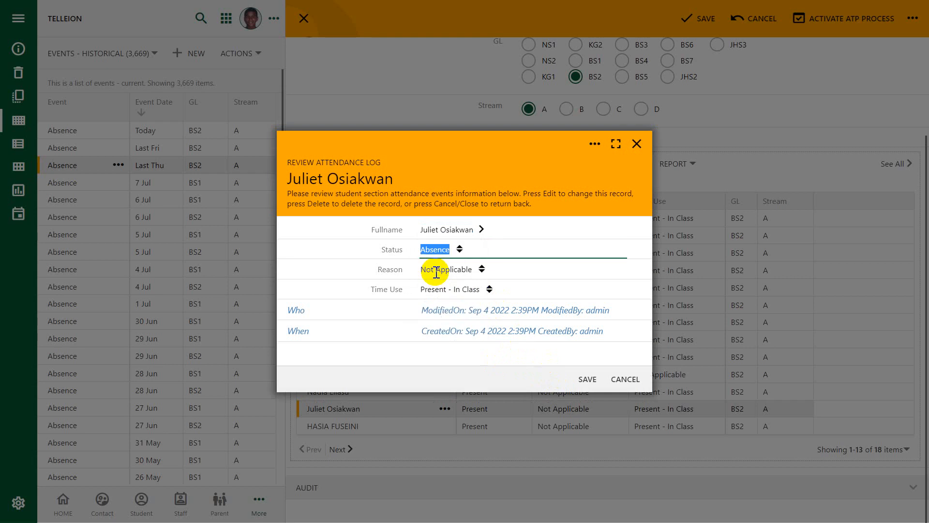
{"action": "left_click", "coordinate": [485, 268]}
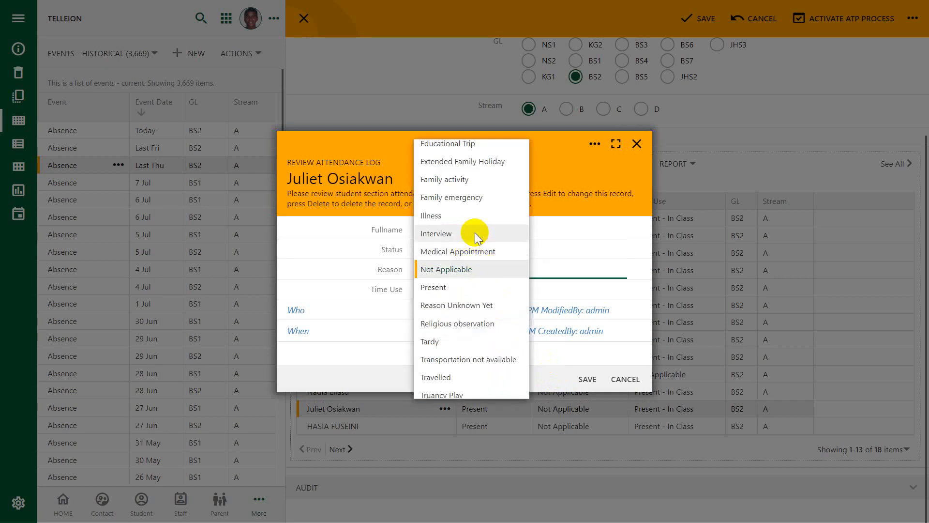
{"action": "scroll", "coordinate": [471, 232], "scroll_direction": "up", "scroll_amount": 2}
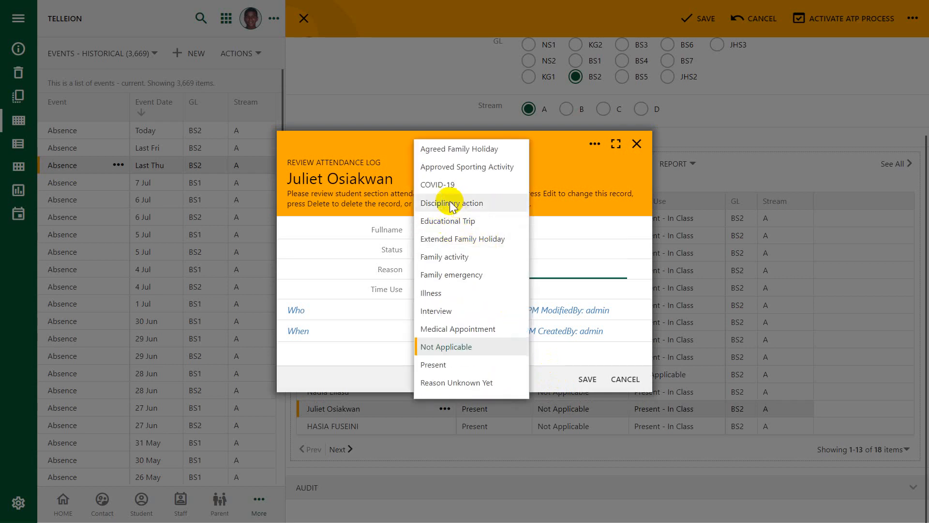
{"action": "left_click", "coordinate": [472, 149]}
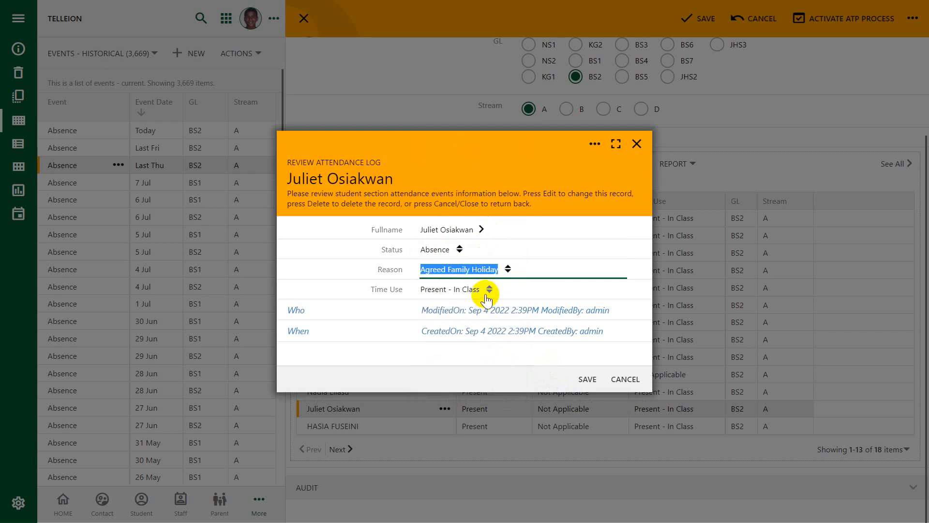
{"action": "left_click", "coordinate": [487, 291]}
{"action": "left_click", "coordinate": [457, 251]}
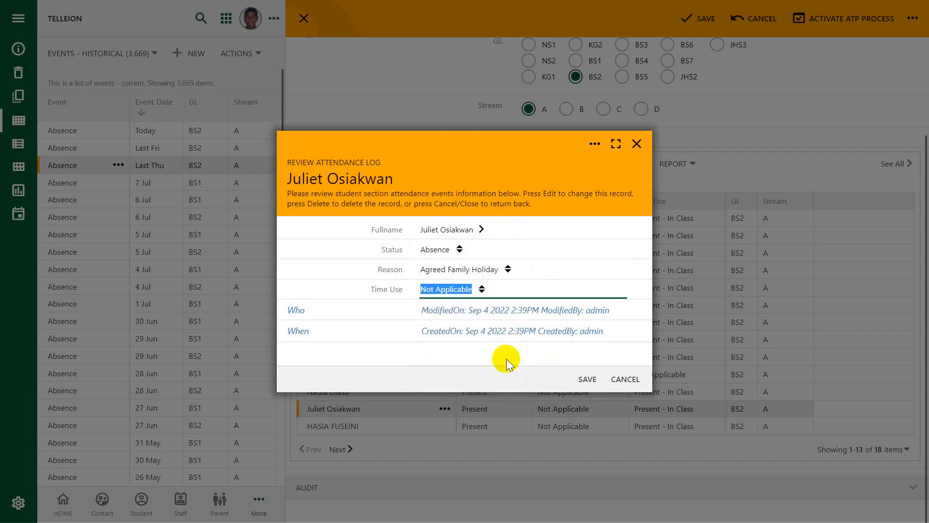
{"action": "left_click", "coordinate": [585, 380]}
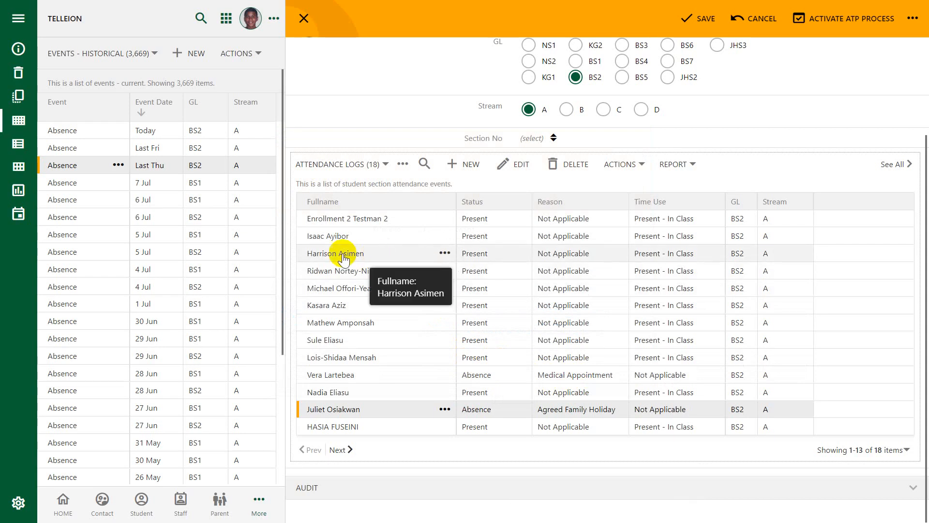
Set the third listed student's log to status Absence, reason Illness and time use Not Applicable, saving both the log and the event.
{"action": "left_click", "coordinate": [445, 253]}
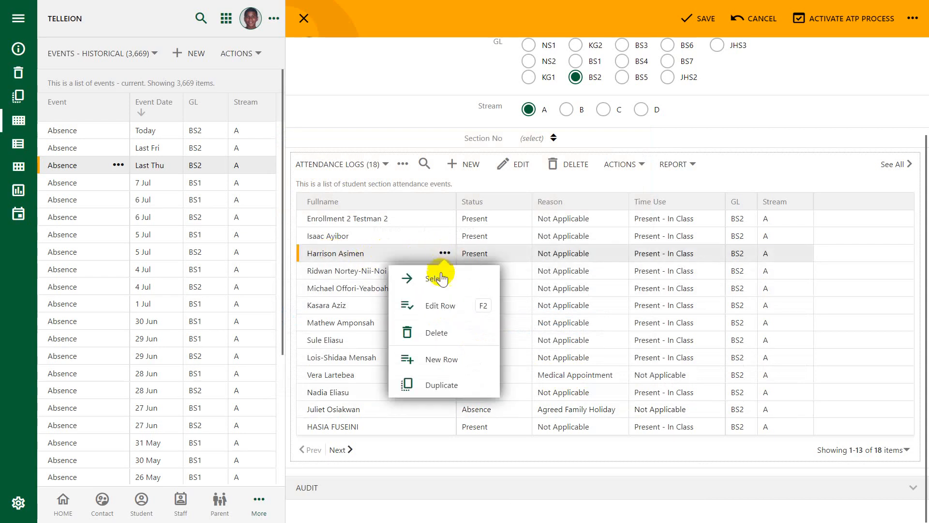
{"action": "left_click", "coordinate": [437, 276]}
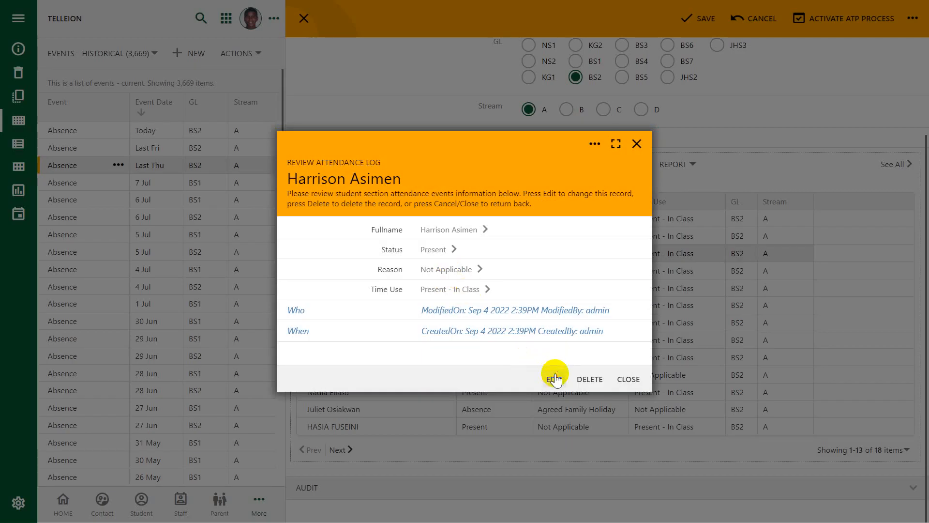
{"action": "left_click", "coordinate": [555, 379]}
{"action": "left_click", "coordinate": [461, 246]}
{"action": "left_click", "coordinate": [438, 266]}
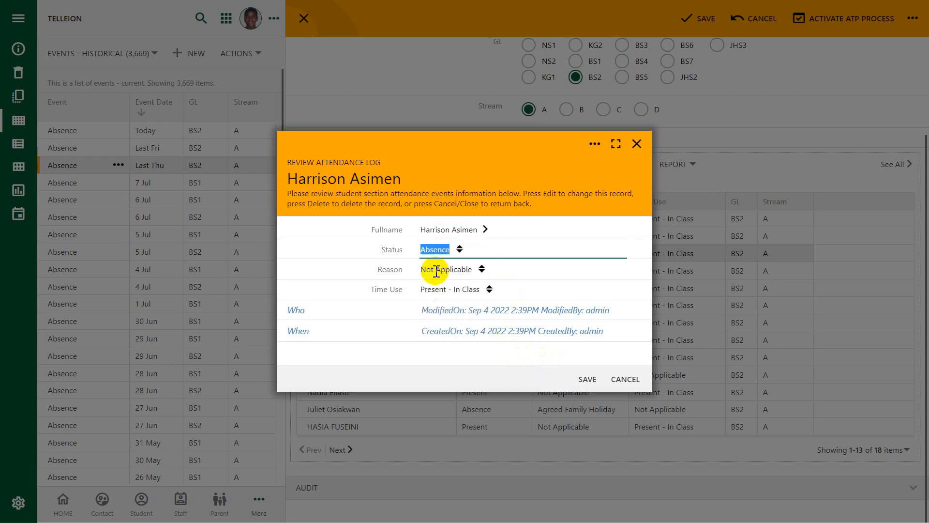
{"action": "left_click", "coordinate": [481, 269]}
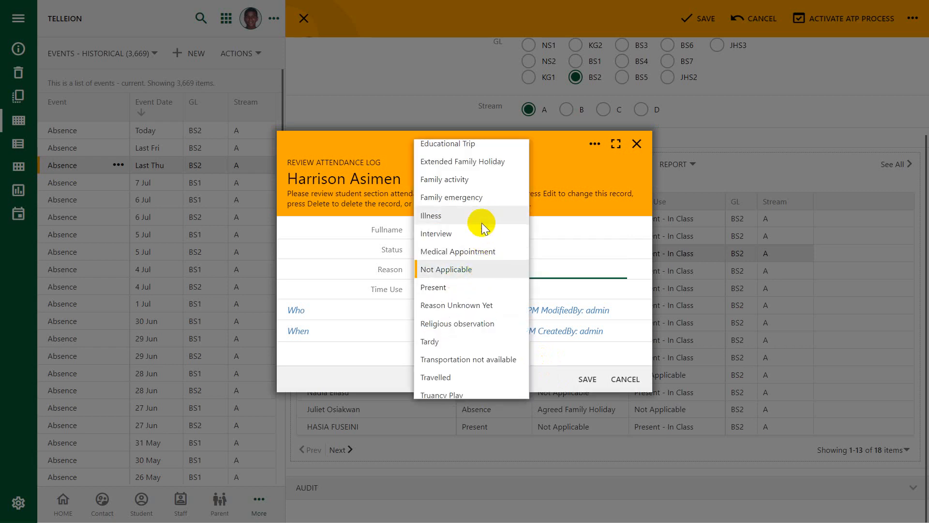
{"action": "left_click", "coordinate": [449, 216]}
{"action": "left_click", "coordinate": [489, 289]}
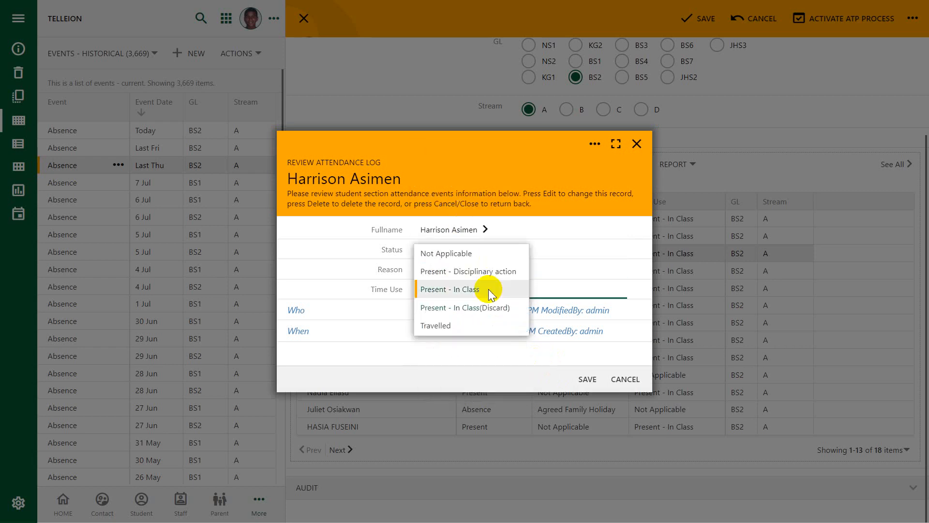
{"action": "left_click", "coordinate": [446, 253]}
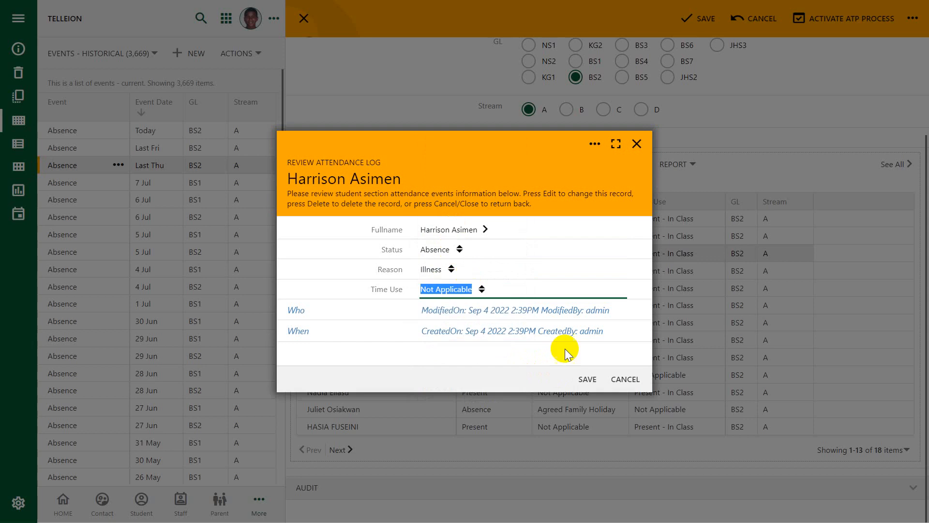
{"action": "left_click", "coordinate": [589, 382]}
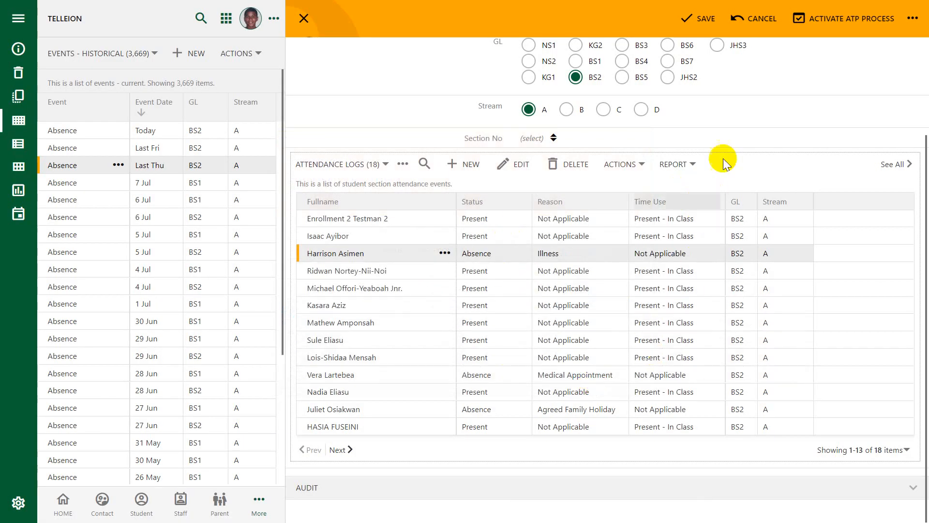
{"action": "left_click", "coordinate": [702, 19]}
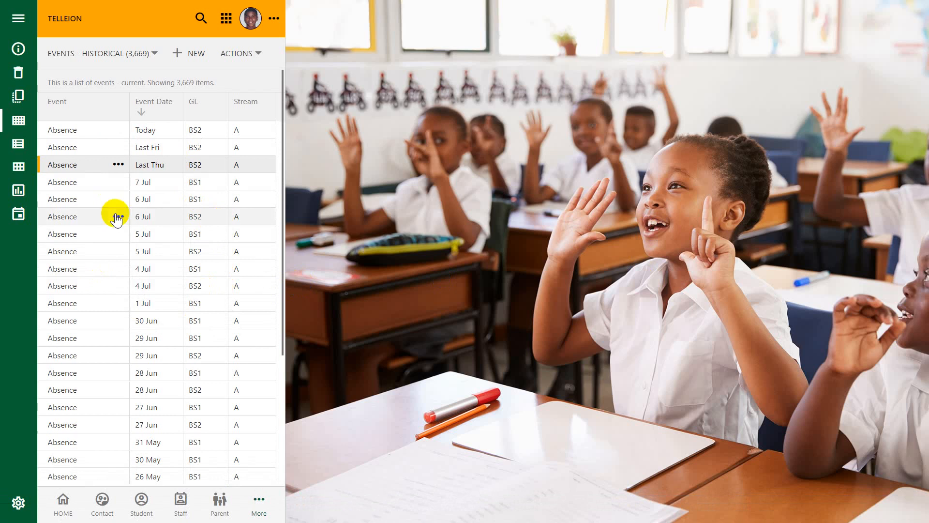
Display the historical events as charts in a wider pane, enlarge the event-by-date bar chart and examine its monthly absence counts.
{"action": "left_click", "coordinate": [16, 192]}
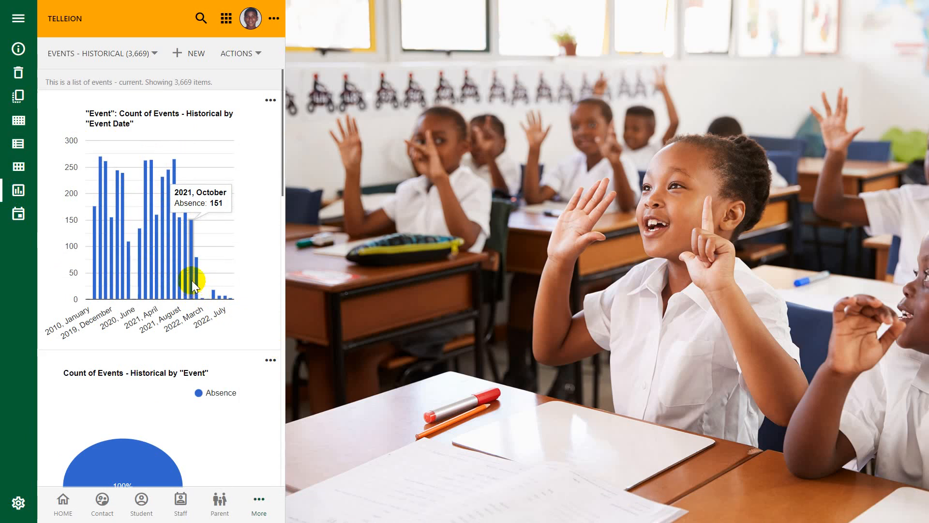
{"action": "left_click_drag", "start_coordinate": [289, 295], "coordinate": [437, 295]}
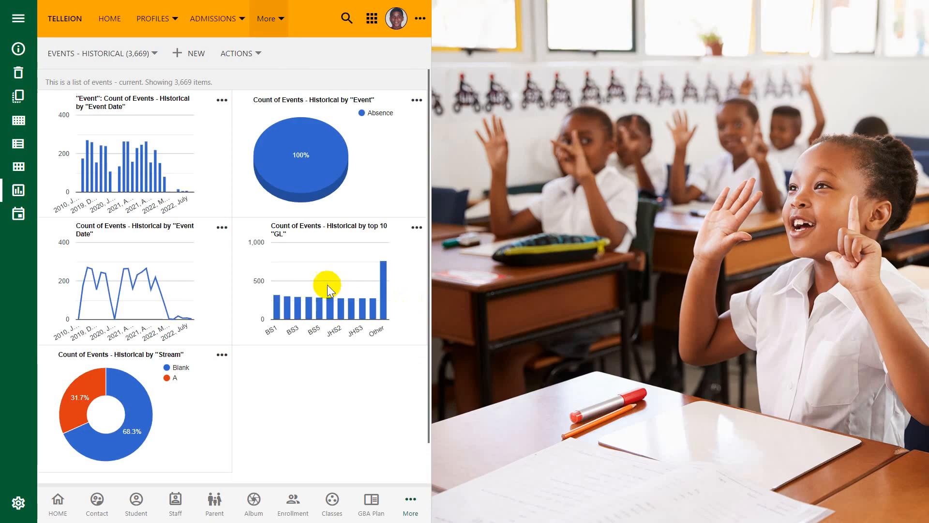
{"action": "left_click", "coordinate": [221, 100]}
{"action": "left_click", "coordinate": [221, 197]}
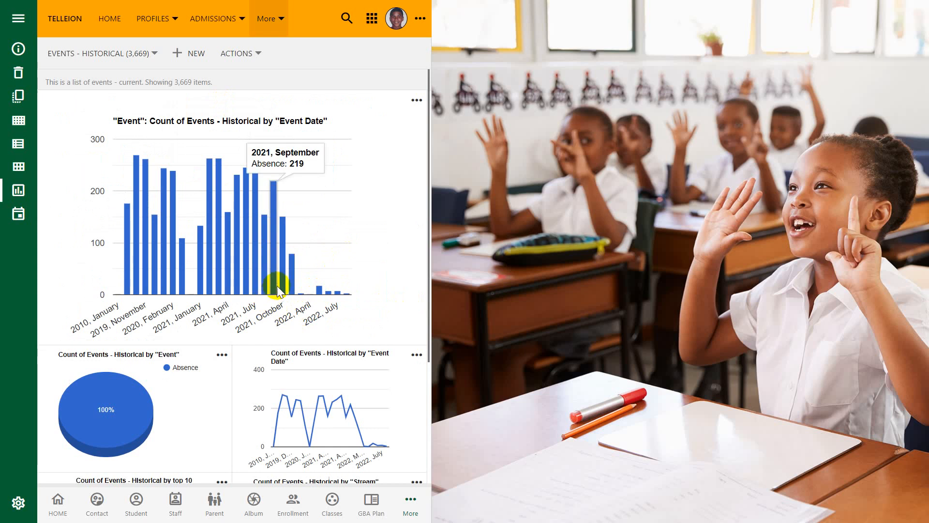
{"action": "mouse_move", "coordinate": [293, 279]}
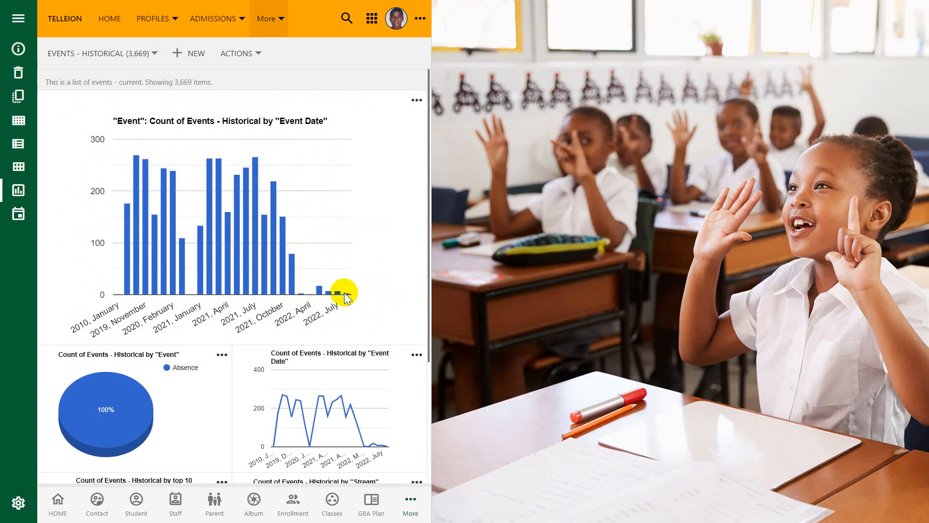
{"action": "mouse_move", "coordinate": [338, 294]}
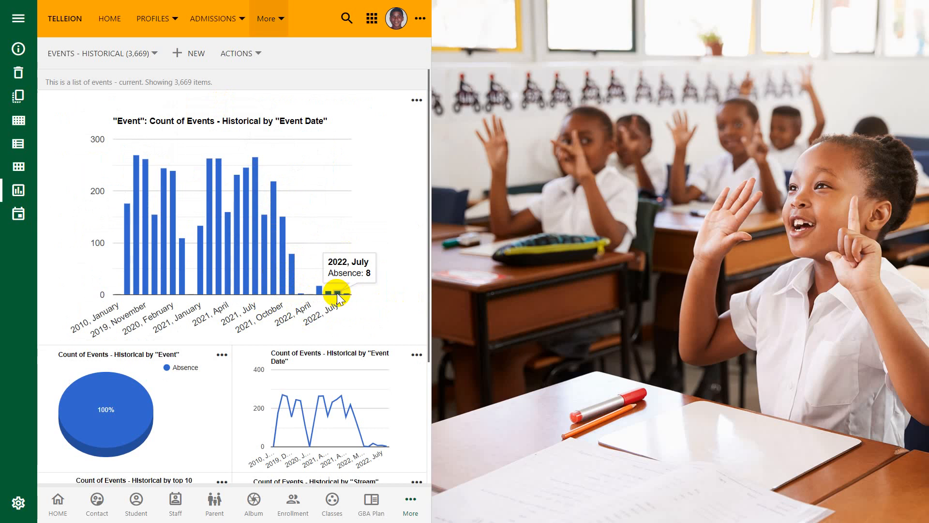